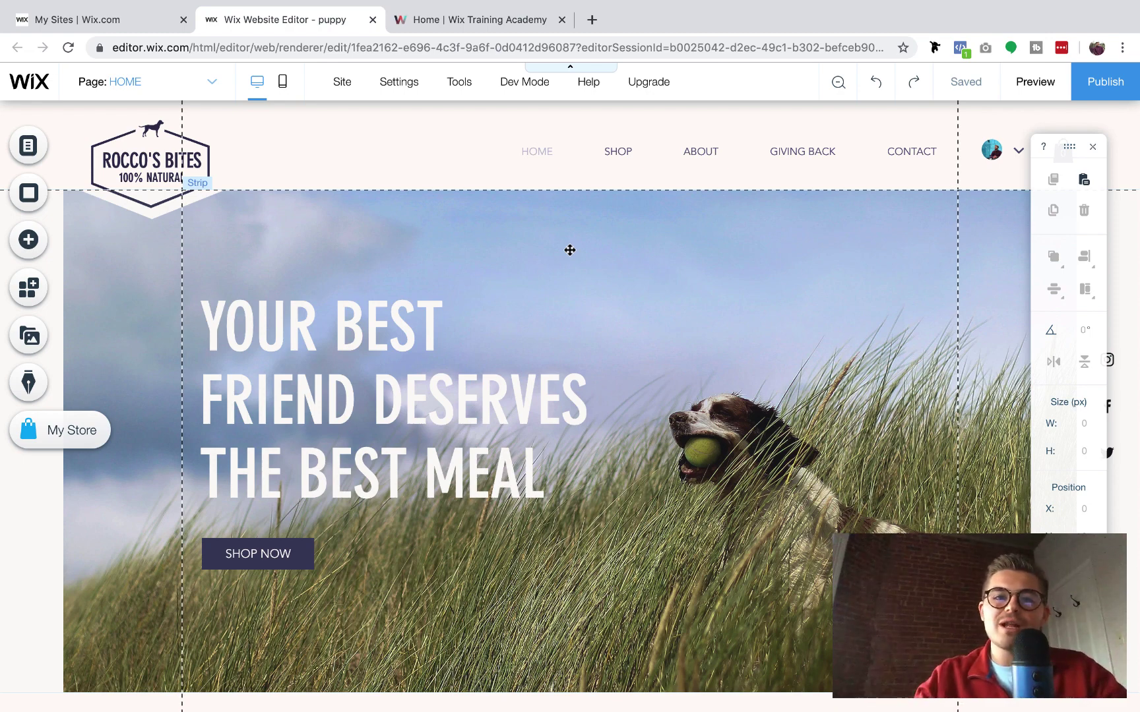
Switch to the Wix Training Academy tab and scroll to the Free Wix Training section
click(479, 25)
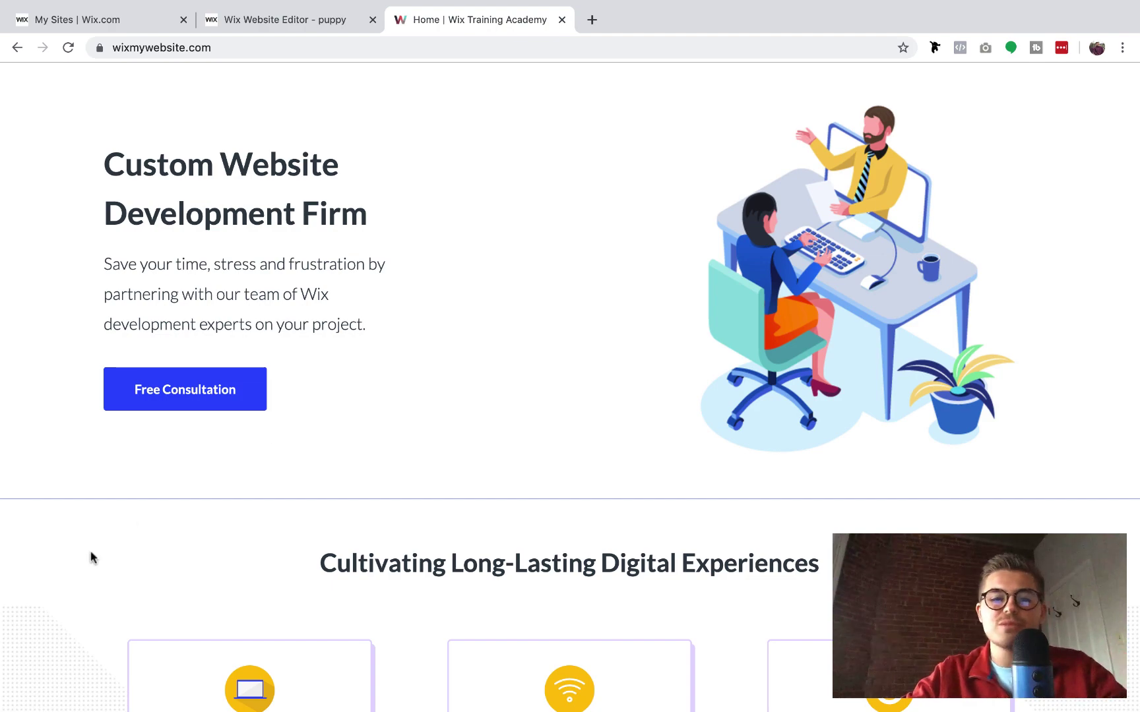
scroll(91, 557, down, 10)
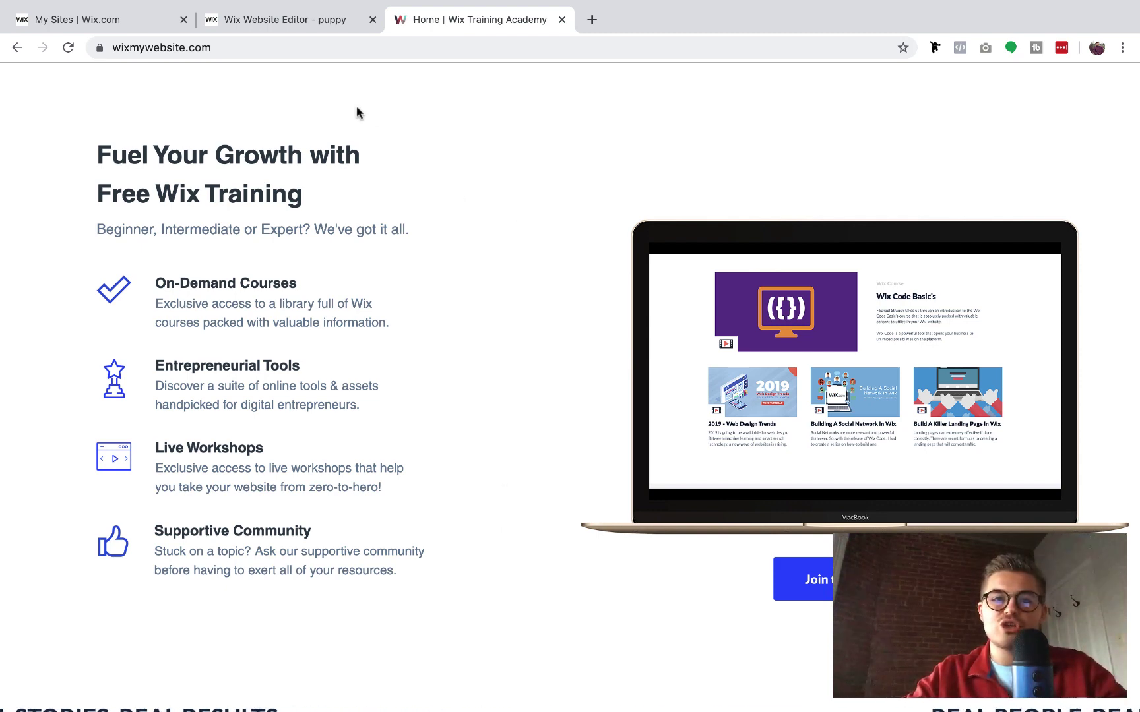
click(322, 28)
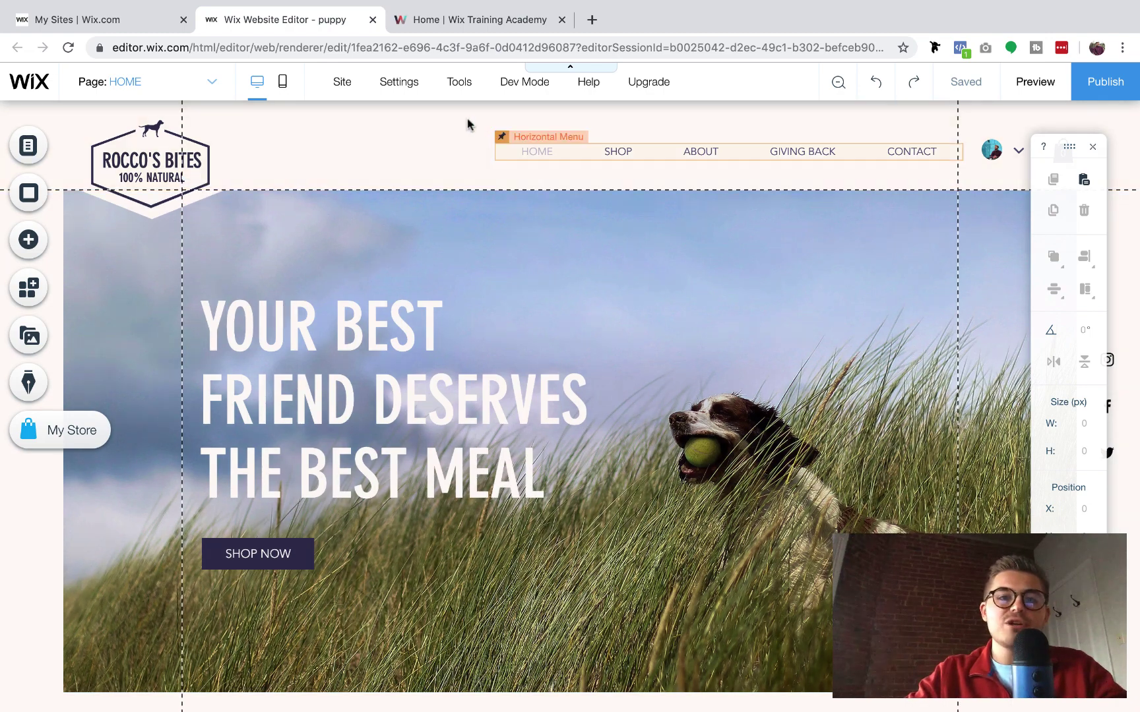
Start the Multilingual setup from Settings and keep English (United States) as the main language
mouse_move(408, 91)
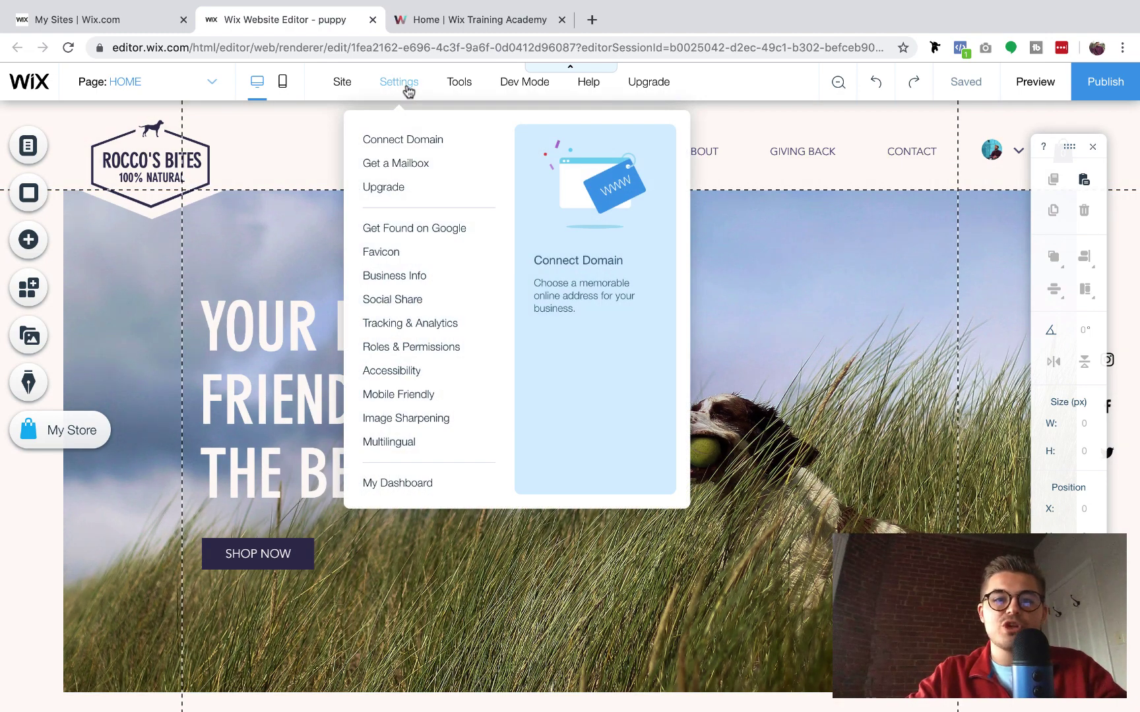
click(387, 443)
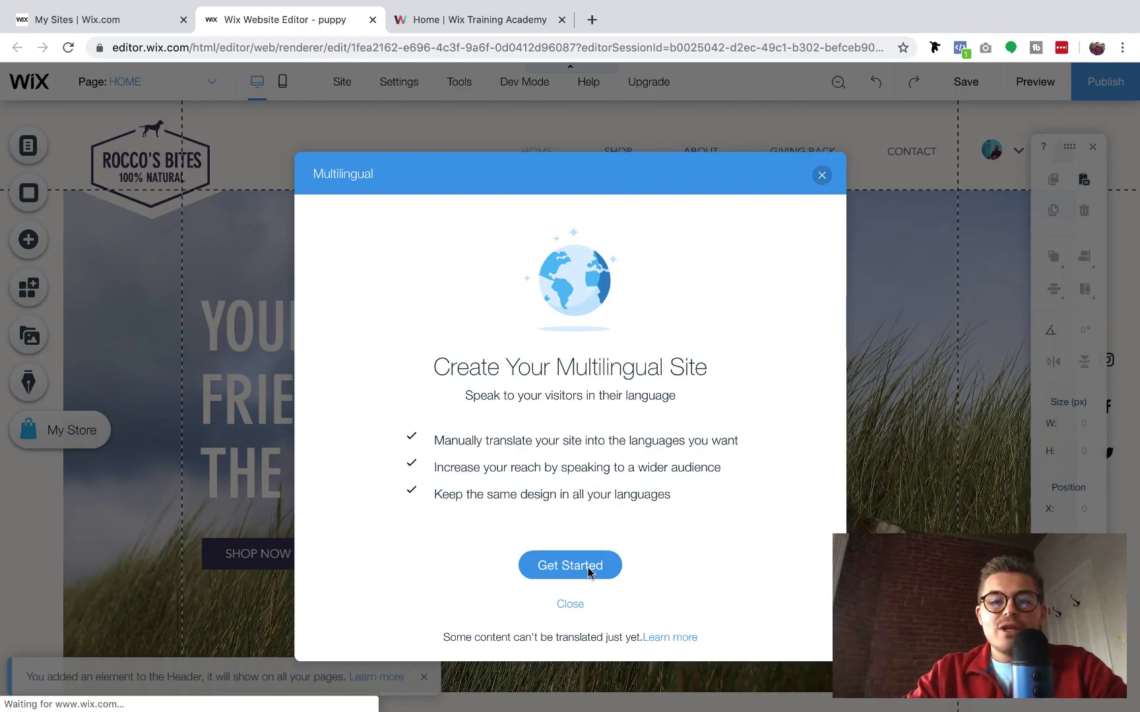
click(570, 566)
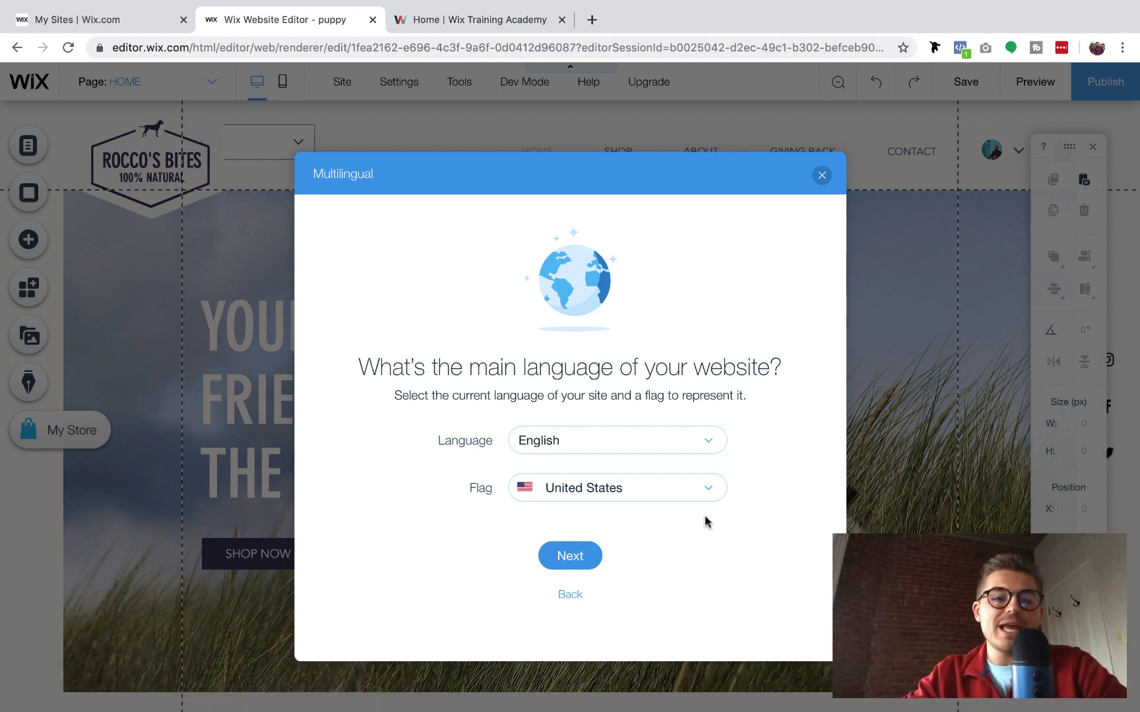
click(591, 558)
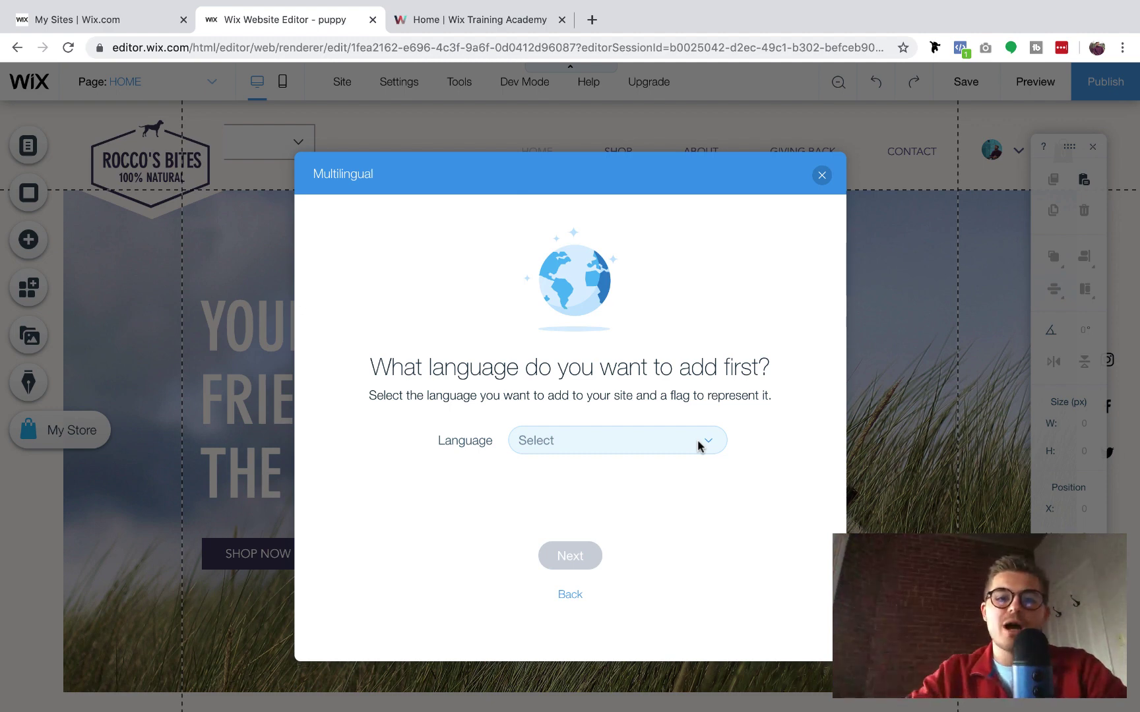
Search 'spa' in the language list and choose Spanish as the added language
click(699, 447)
text(spqn)
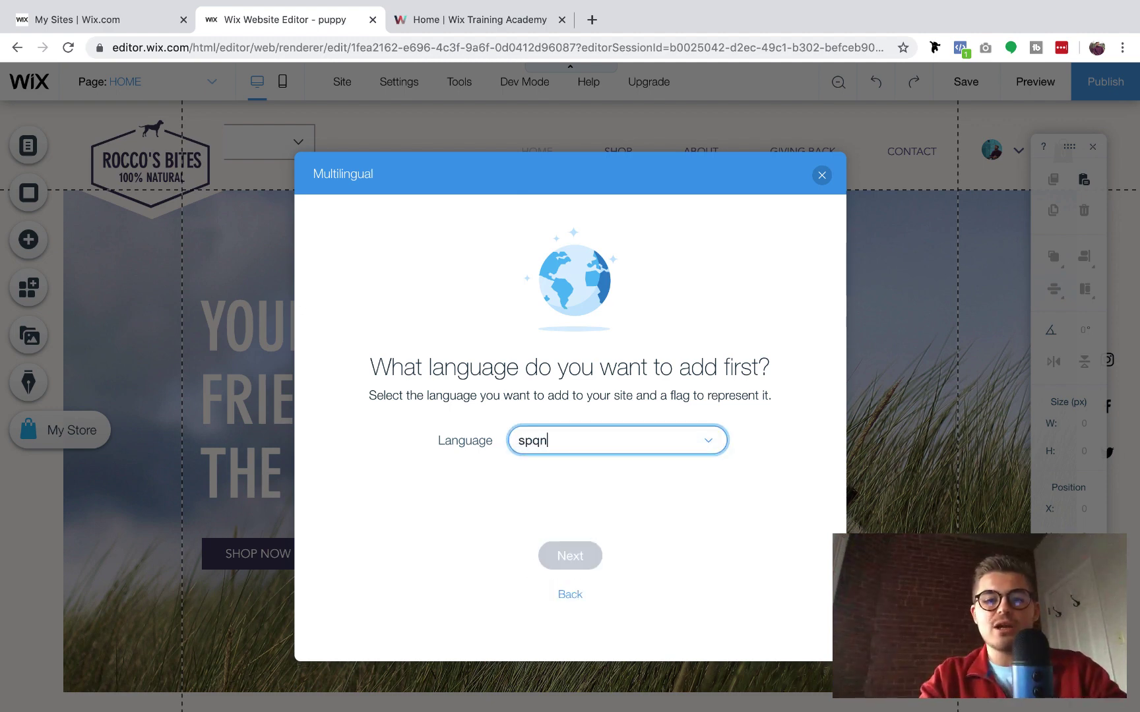
key(BackSpace)
key(BackSpace)
text(a)
key(BackSpace)
text(a)
click(598, 469)
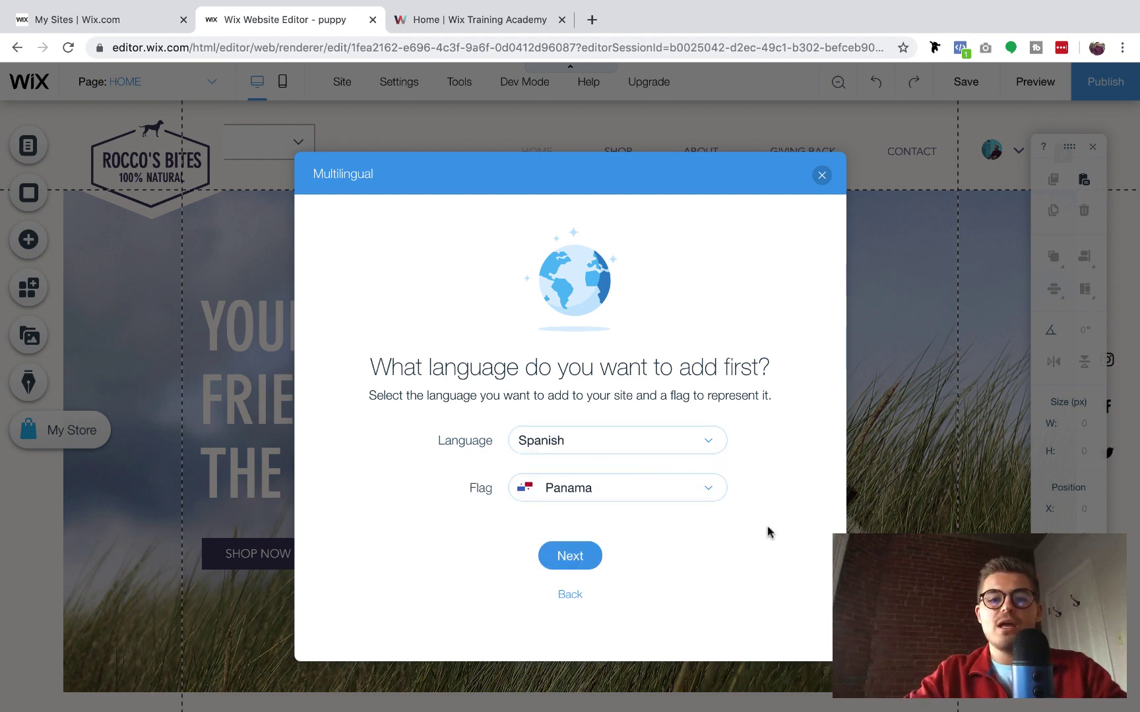
Change the Spanish flag from Panama to Spain and continue to the translating step
click(632, 502)
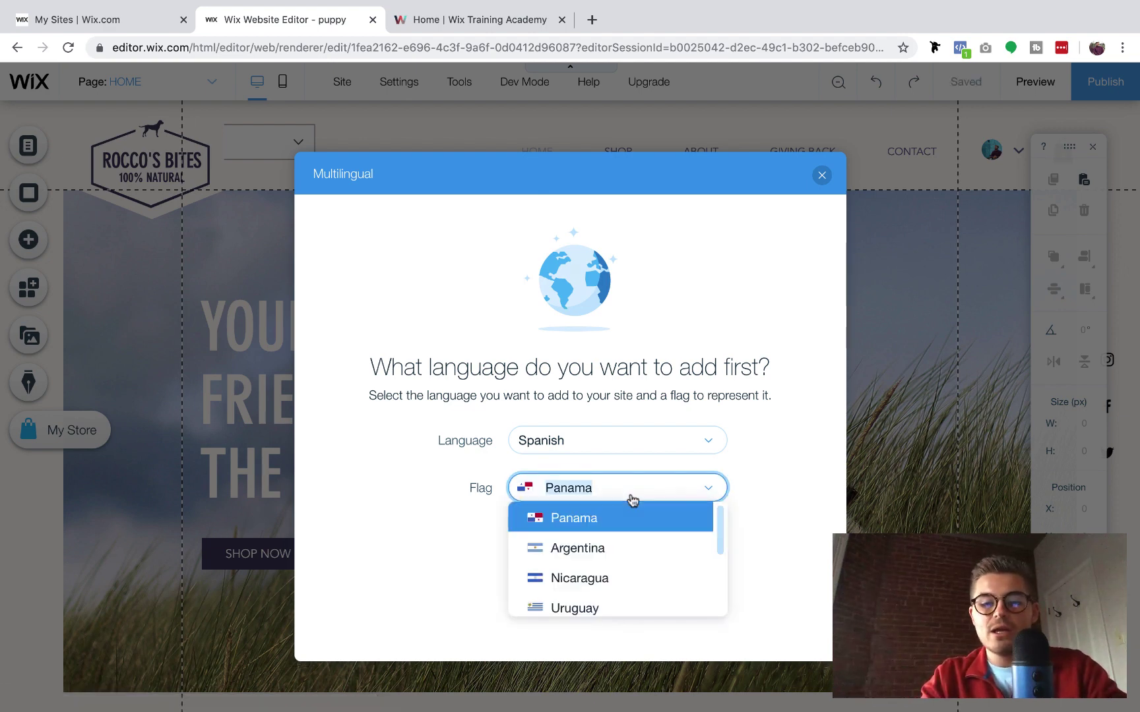
click(618, 489)
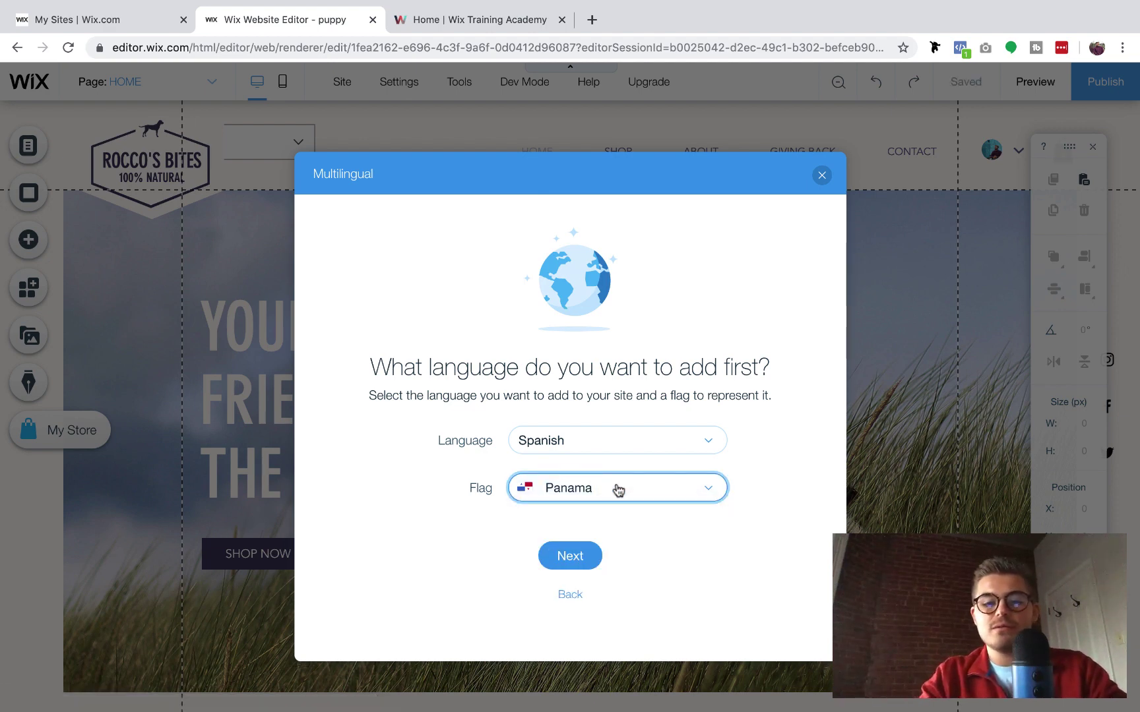
click(705, 489)
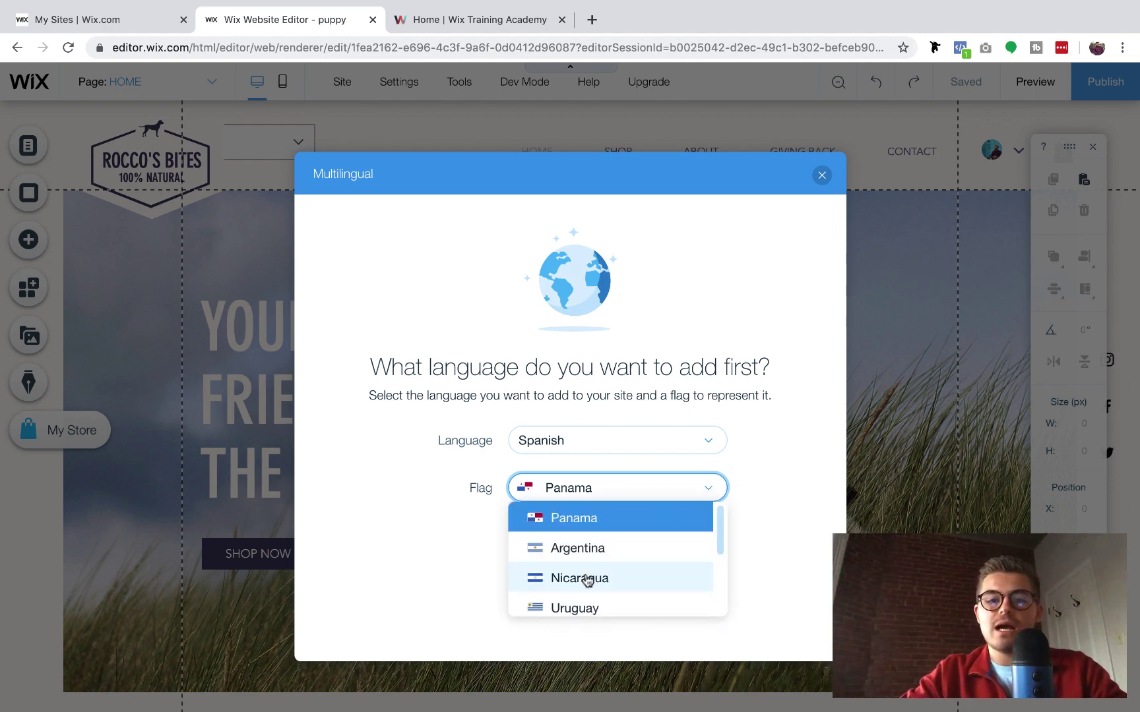
scroll(587, 578, down, 2)
scroll(588, 579, down, 5)
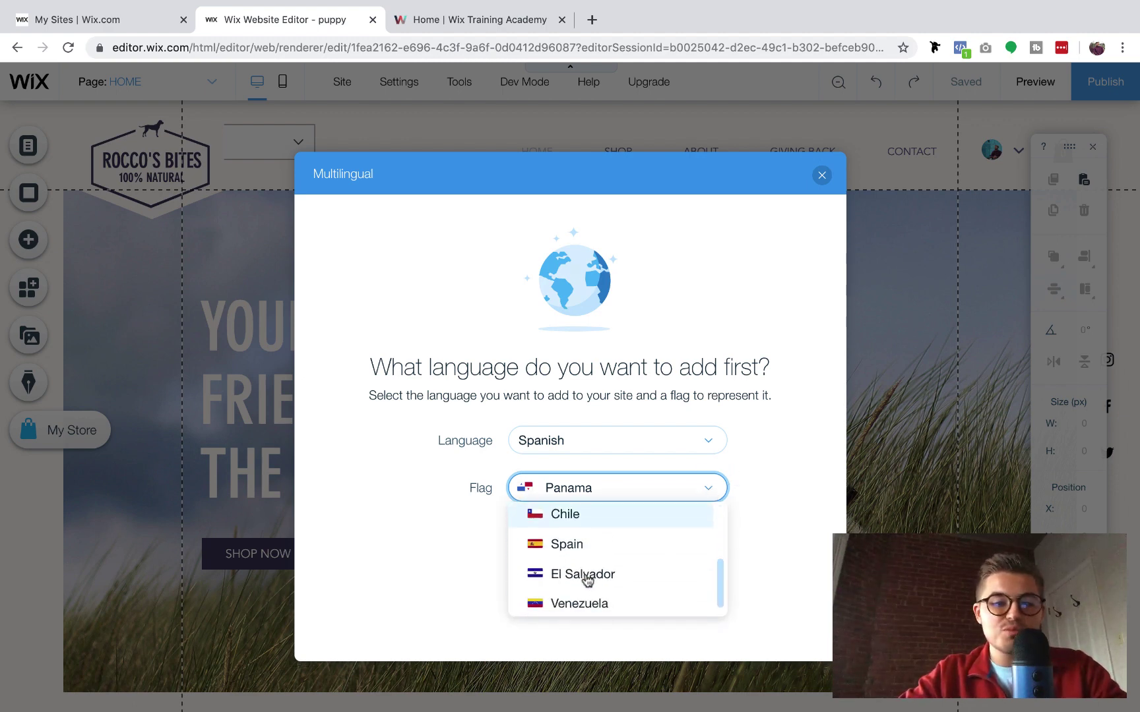
click(583, 533)
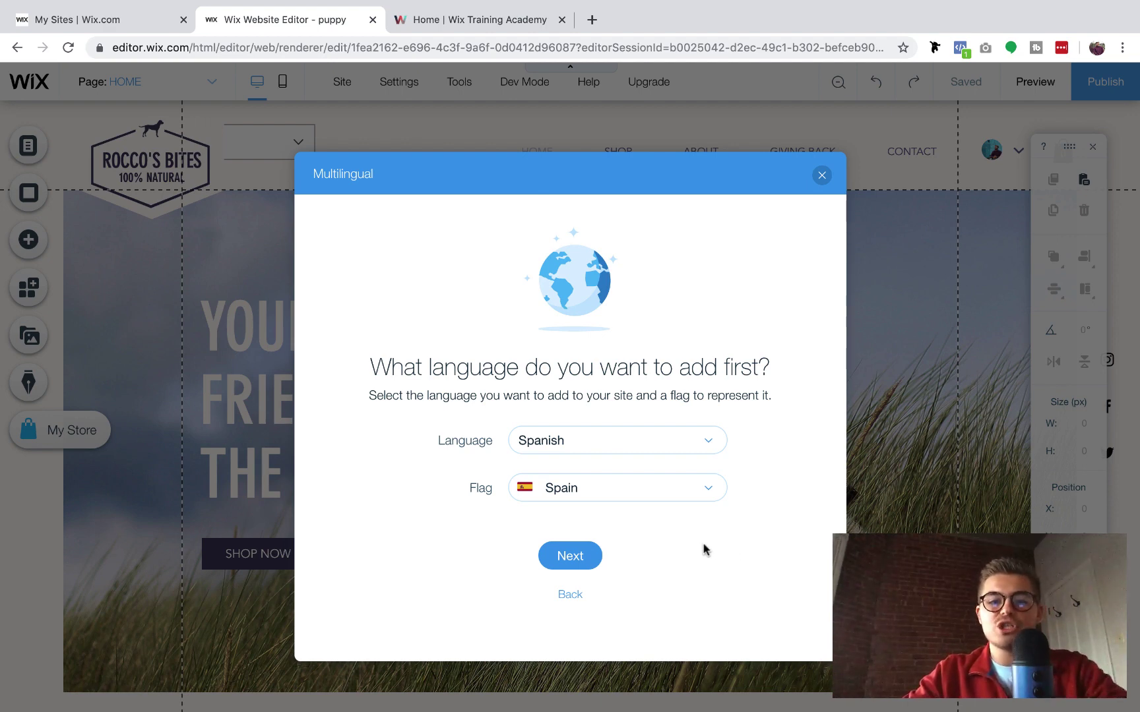
click(605, 563)
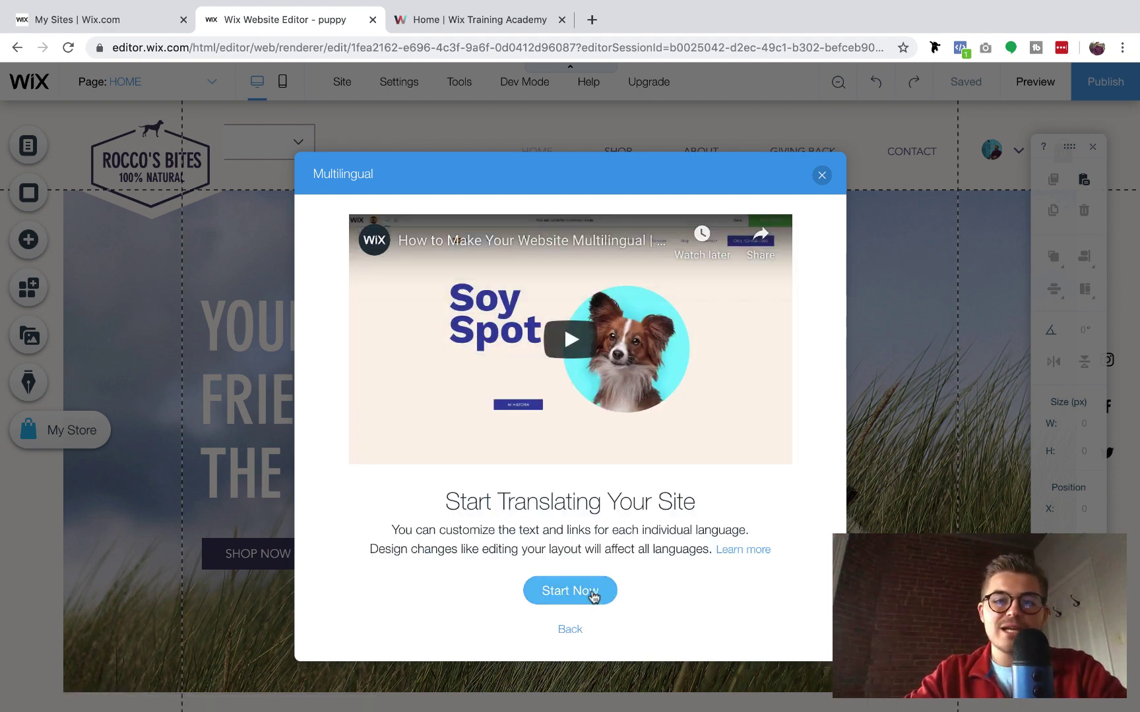
Complete the setup with Start Now and switch the editor to the Spanish HOME page
click(592, 594)
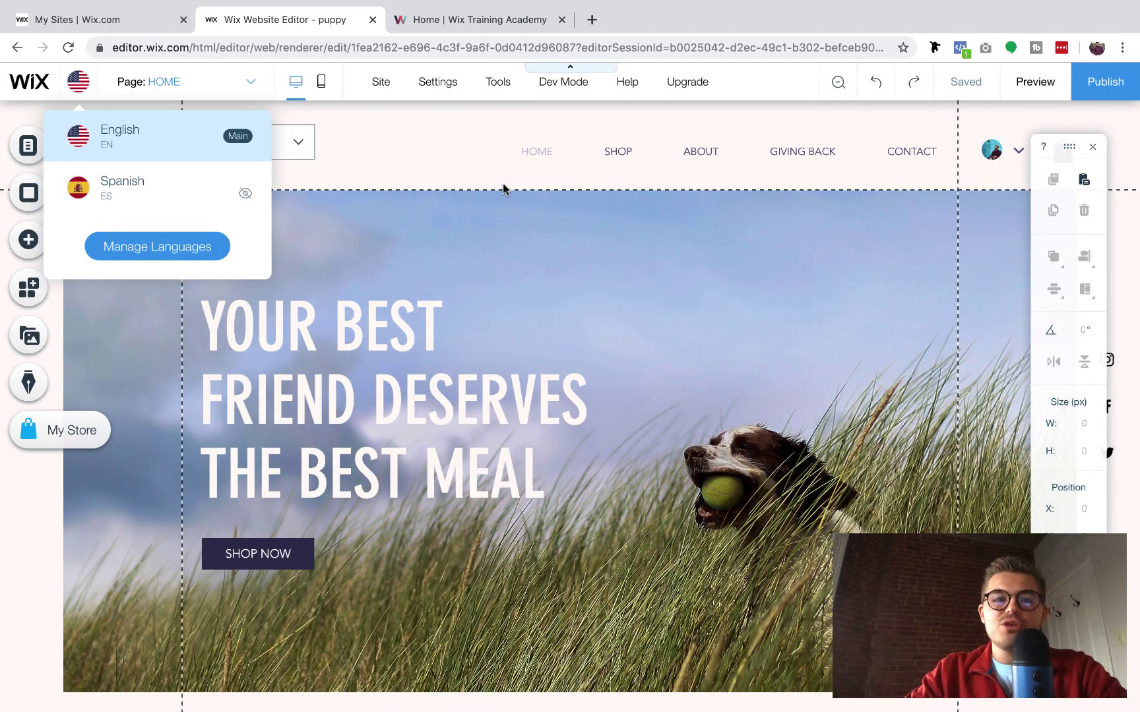
click(80, 87)
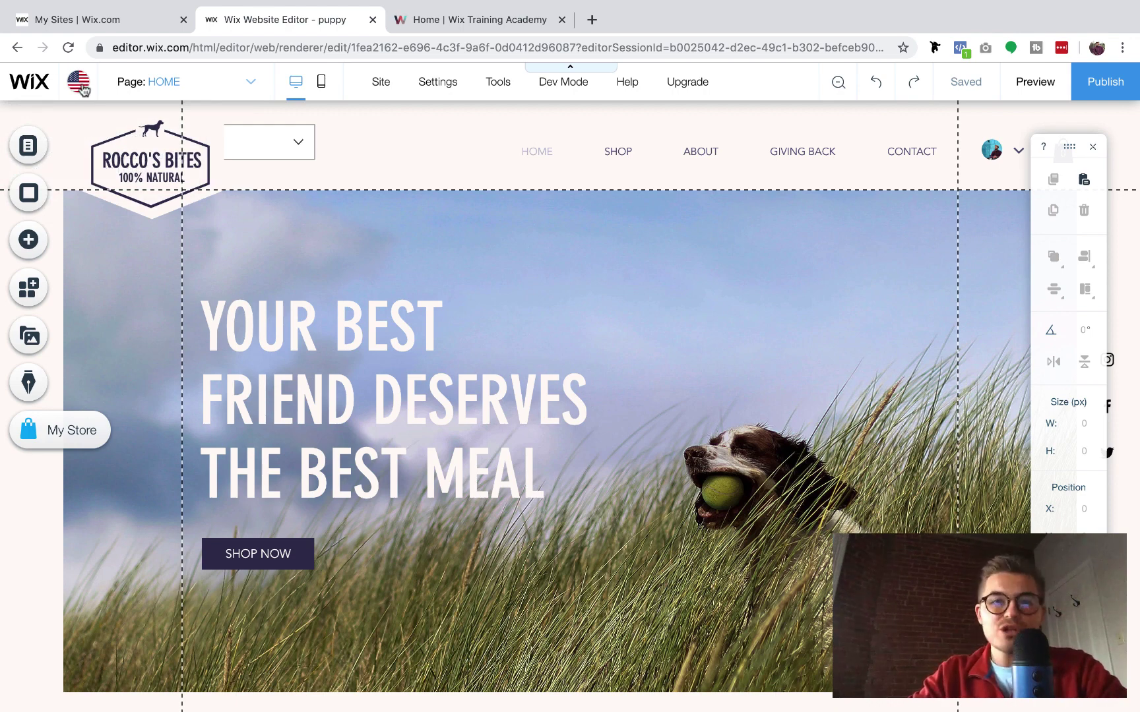
click(83, 89)
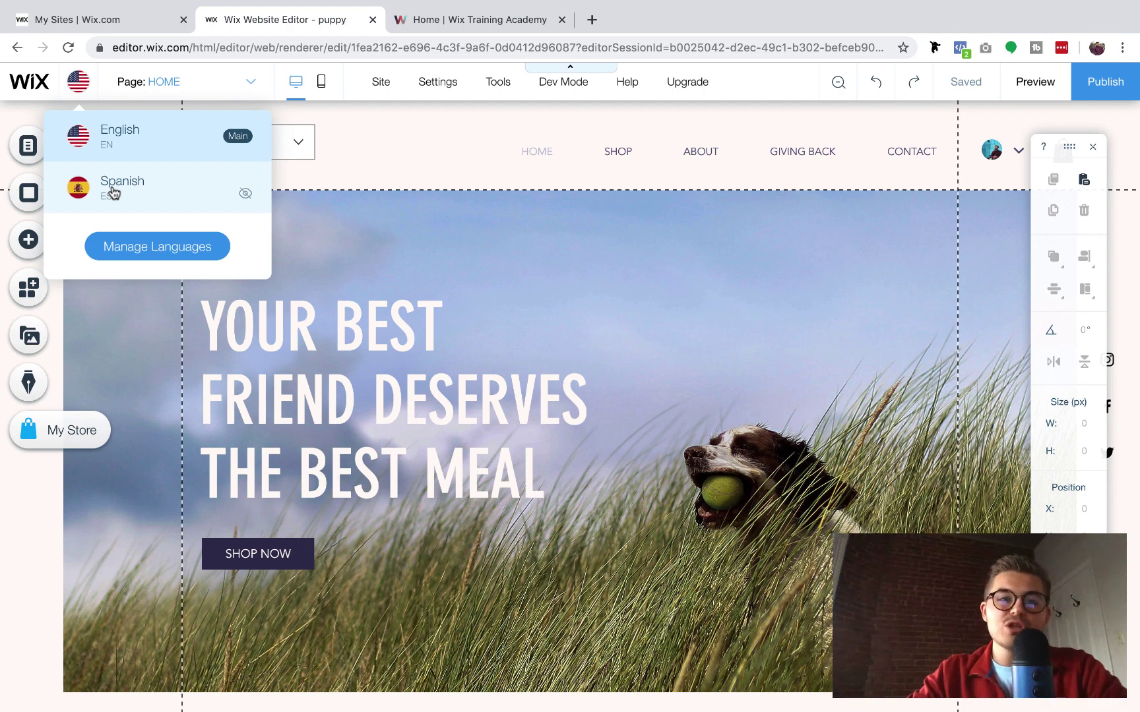
click(113, 191)
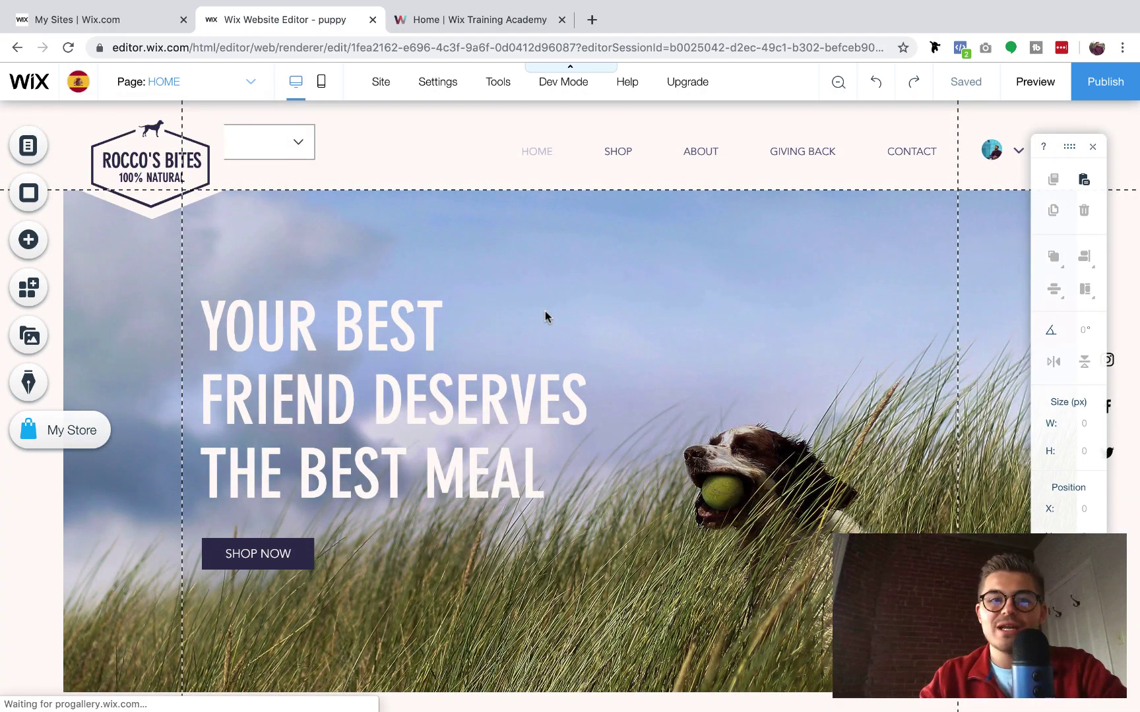
Drag the header language selector right of the logo, then return the editor to English
click(296, 141)
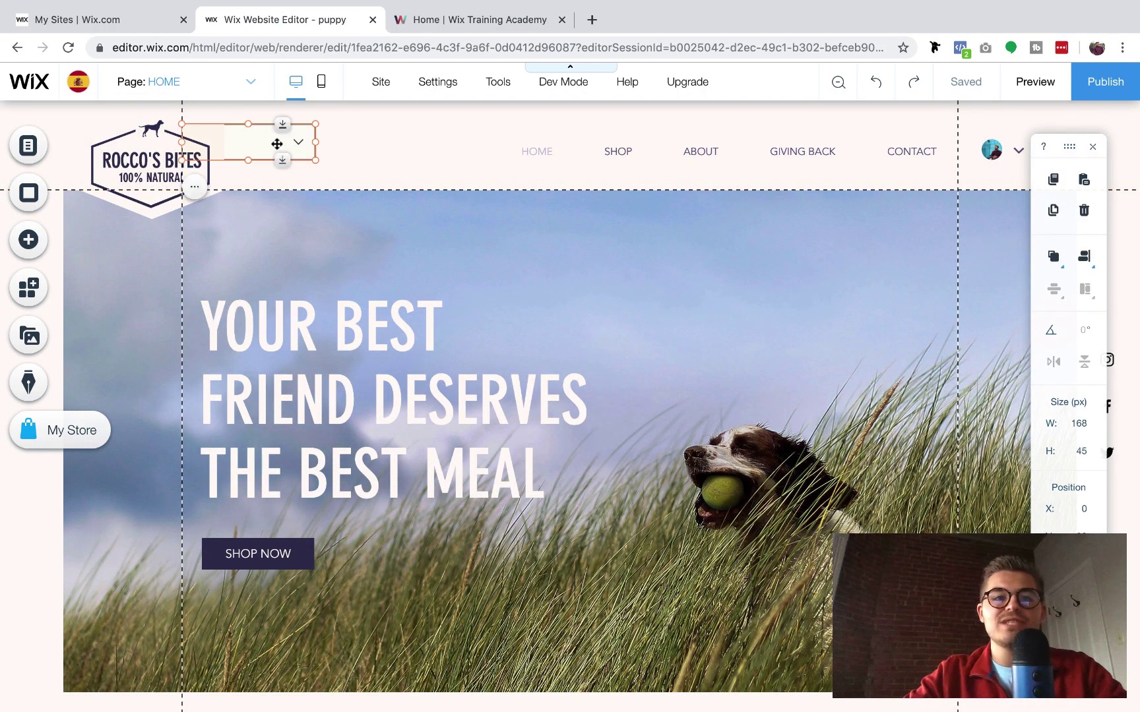
drag(277, 143, 356, 146)
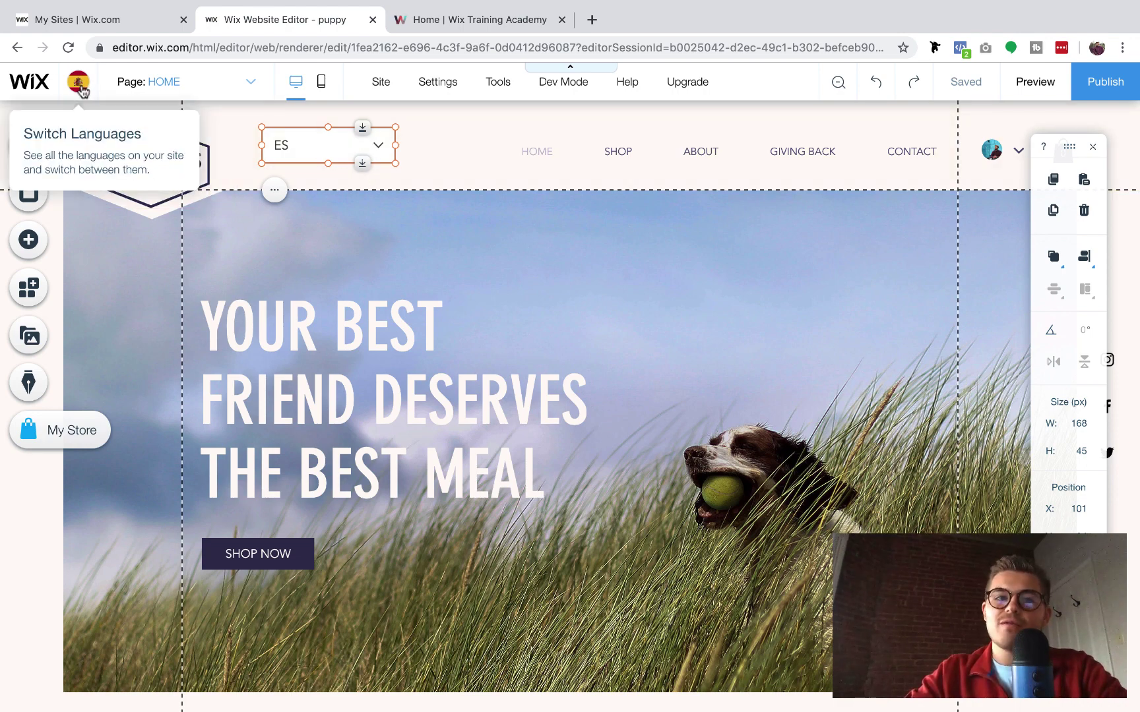
click(79, 84)
click(122, 147)
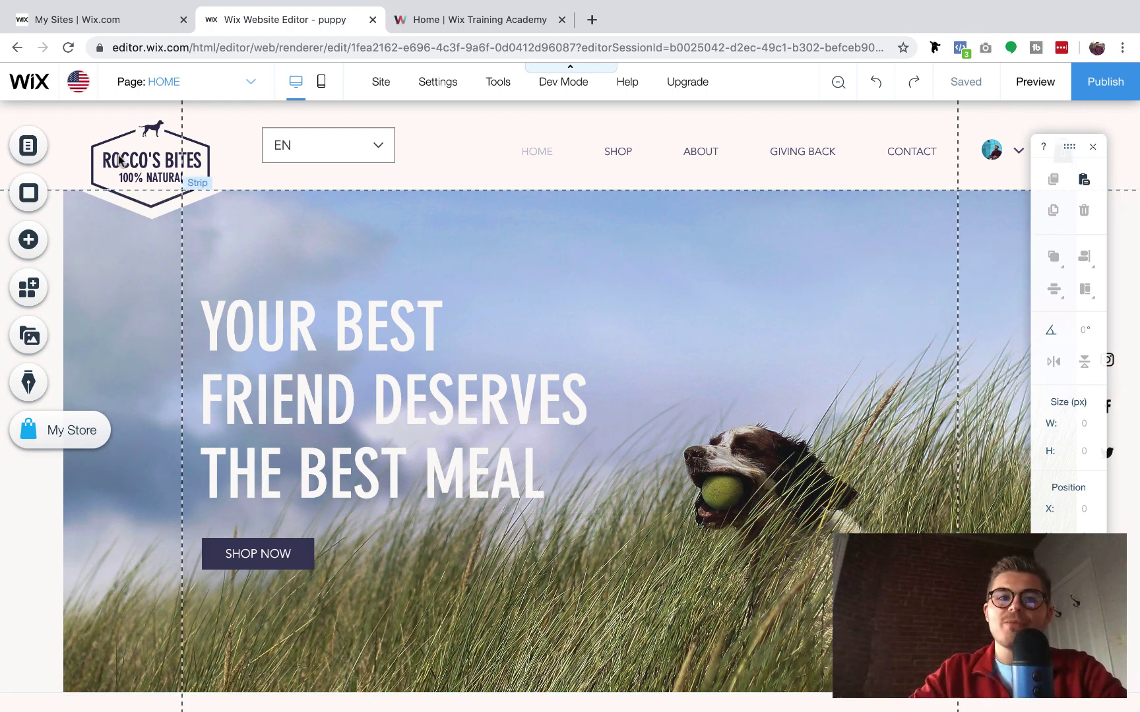
Open the language management dashboard and choose Translate for Wix Stores Products
click(78, 81)
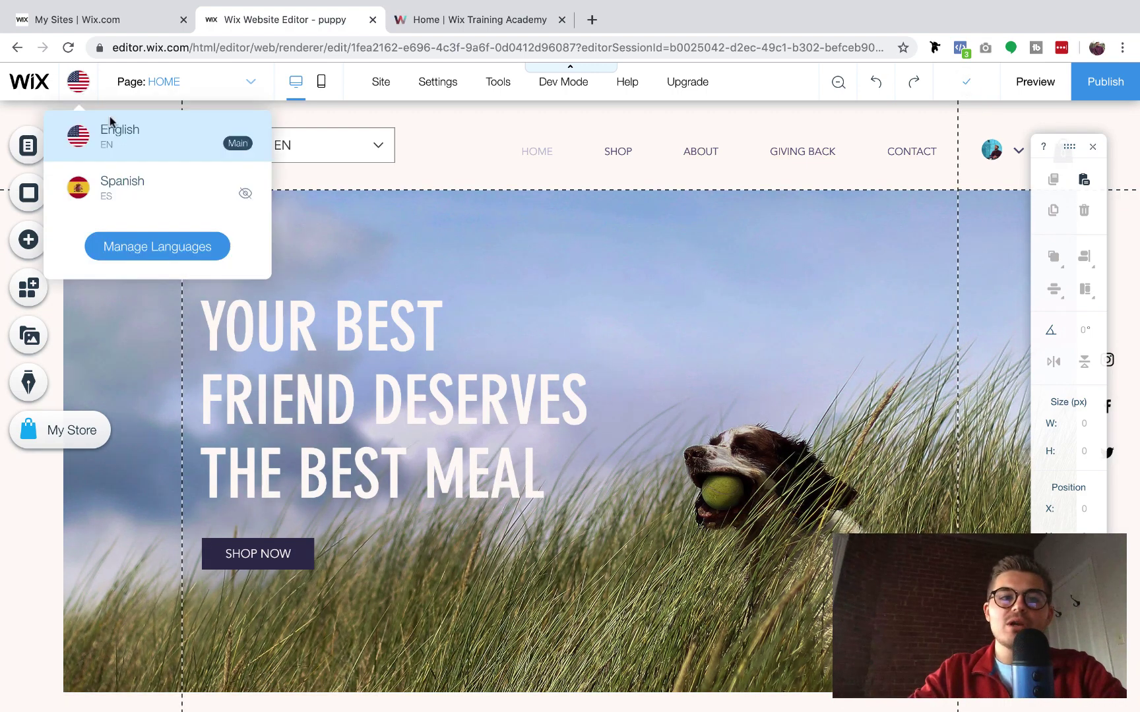
click(154, 255)
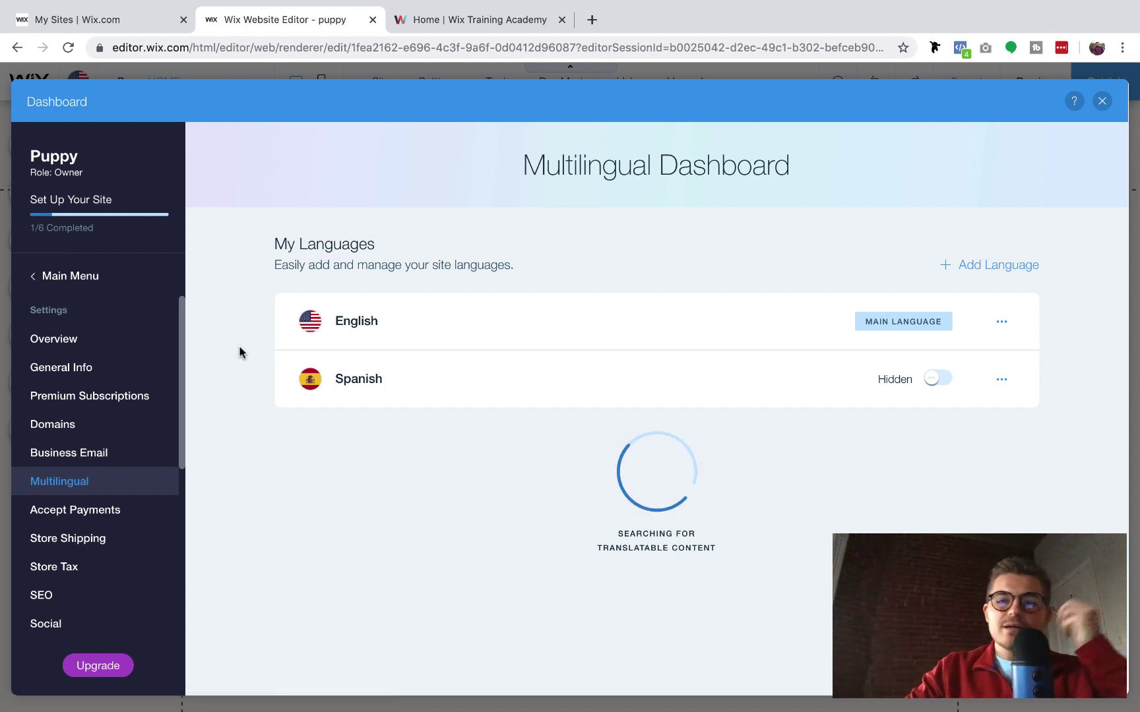
scroll(276, 434, down, 1)
scroll(283, 435, down, 1)
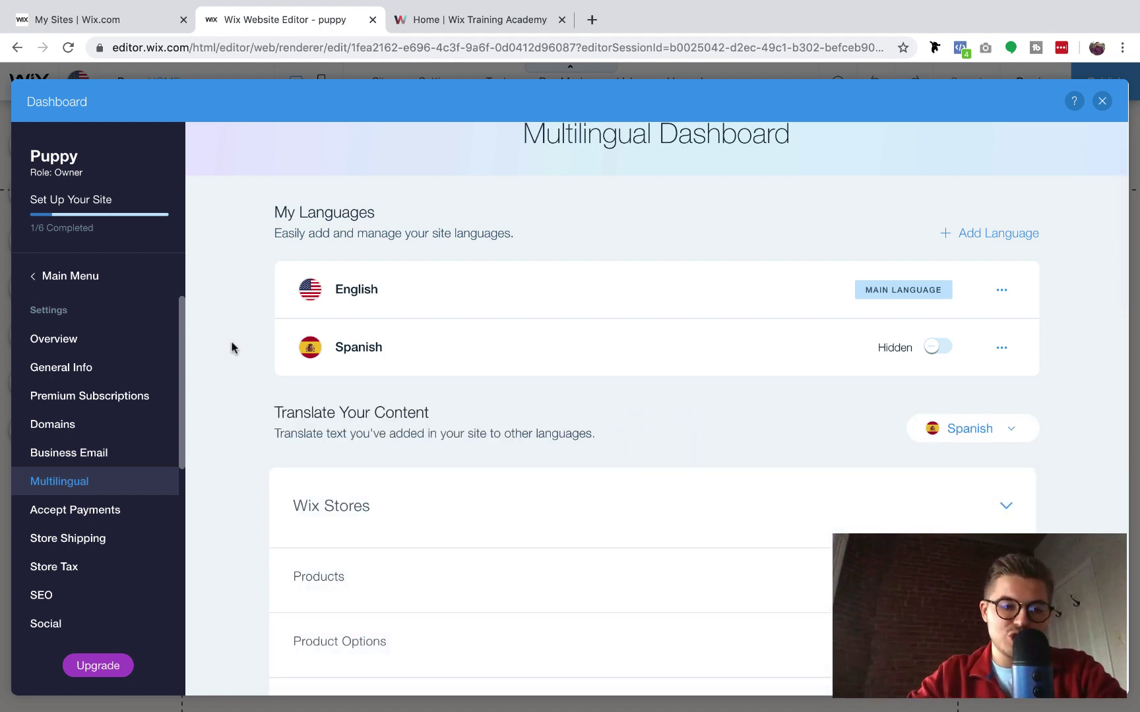
scroll(237, 359, up, 1)
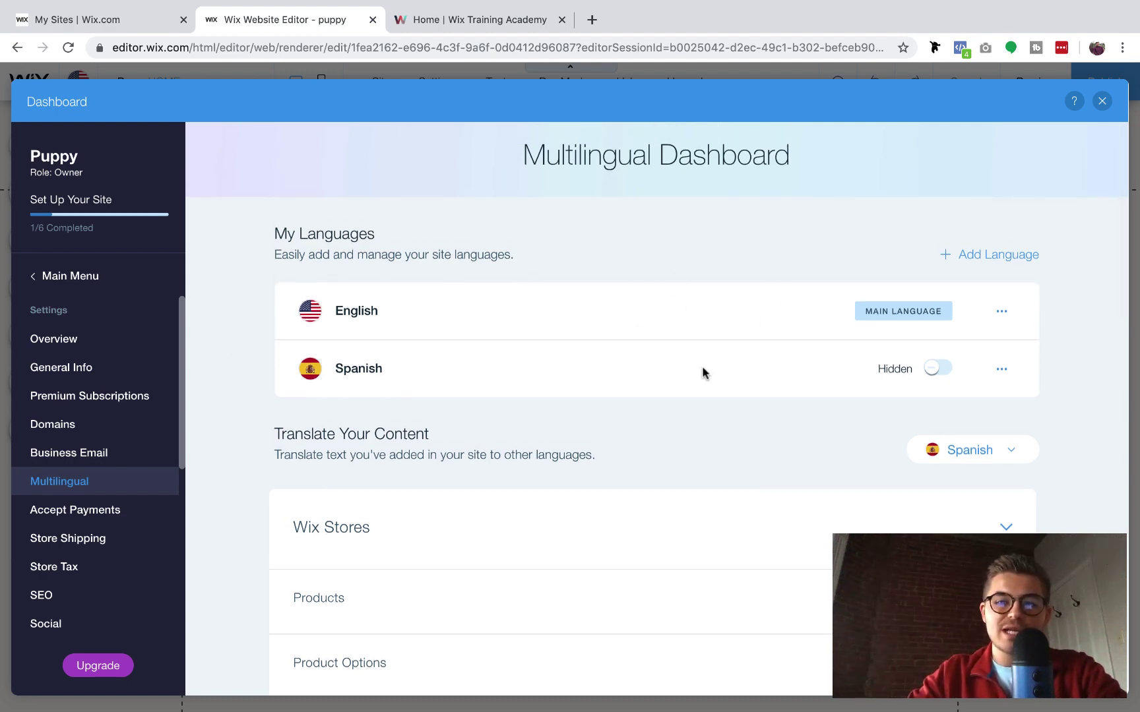
scroll(704, 372, down, 1)
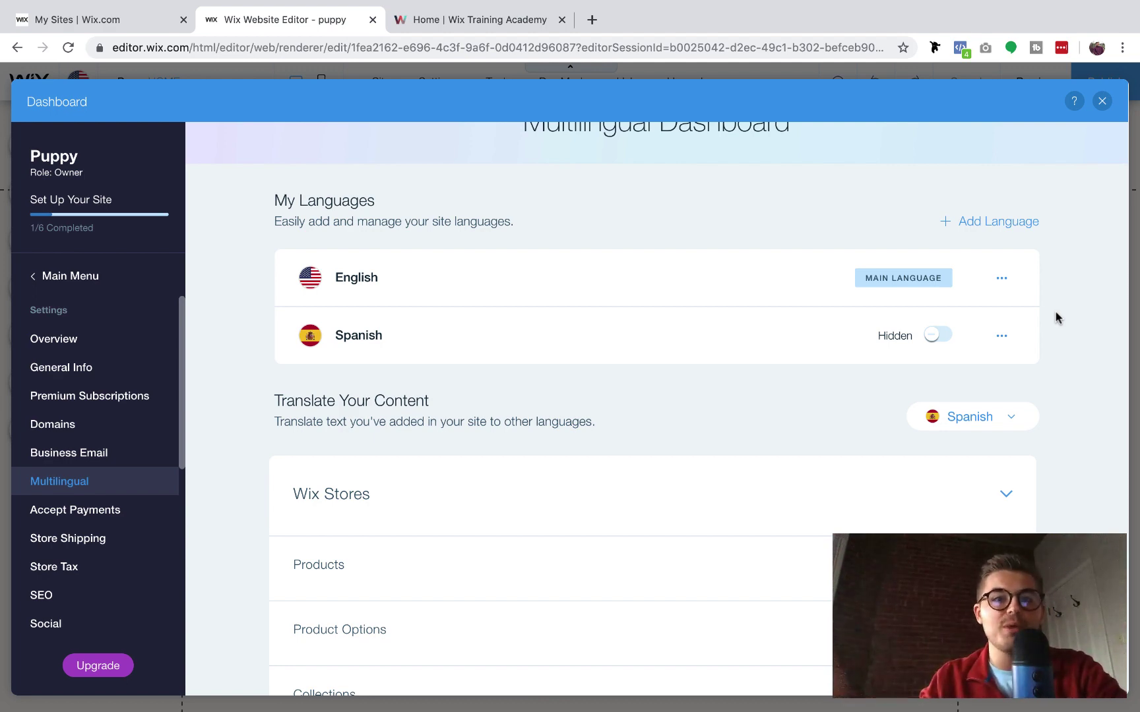
scroll(1055, 318, down, 1)
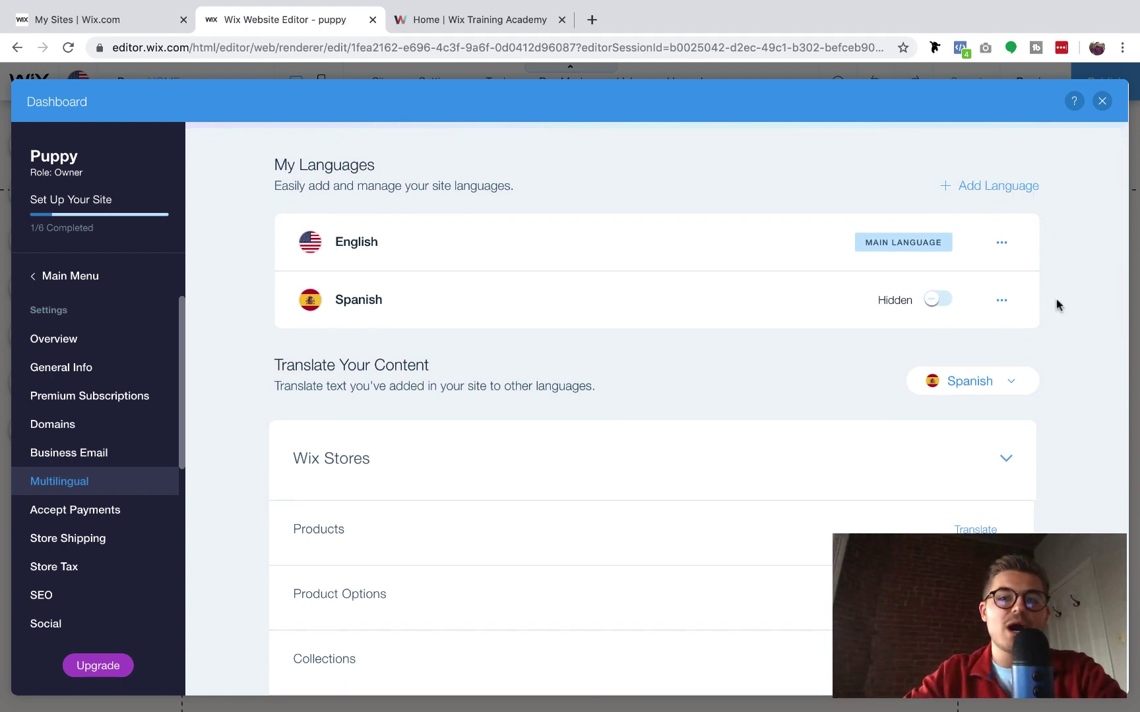
scroll(1048, 394, down, 3)
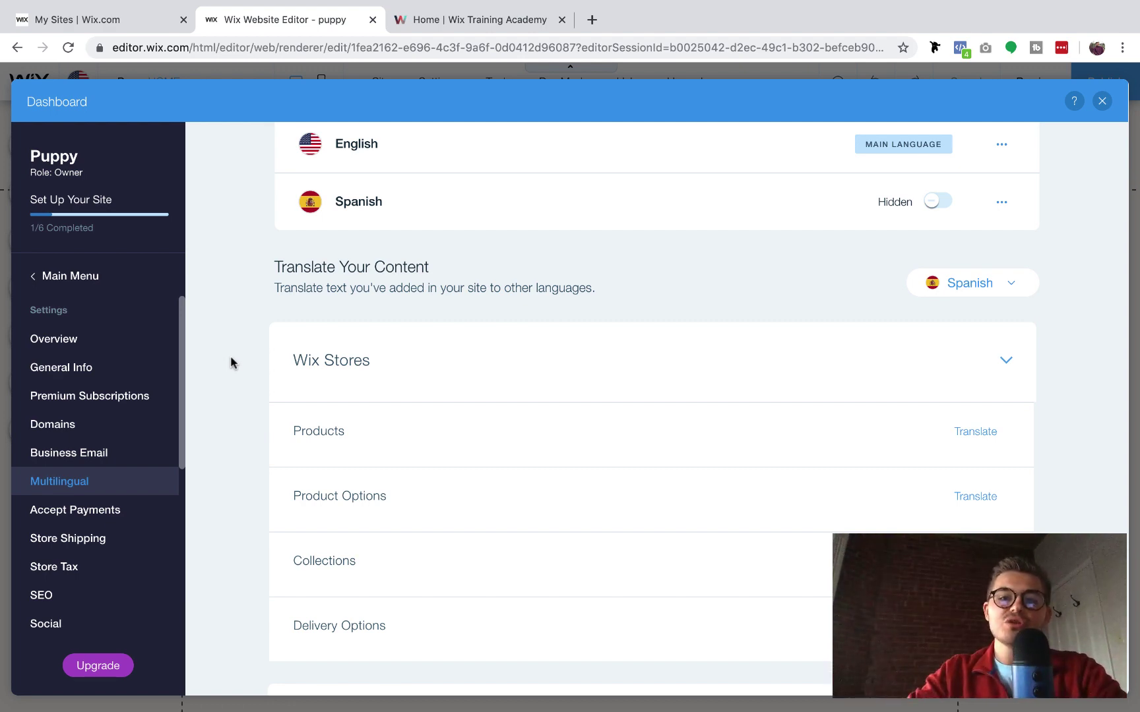
scroll(1030, 351, down, 3)
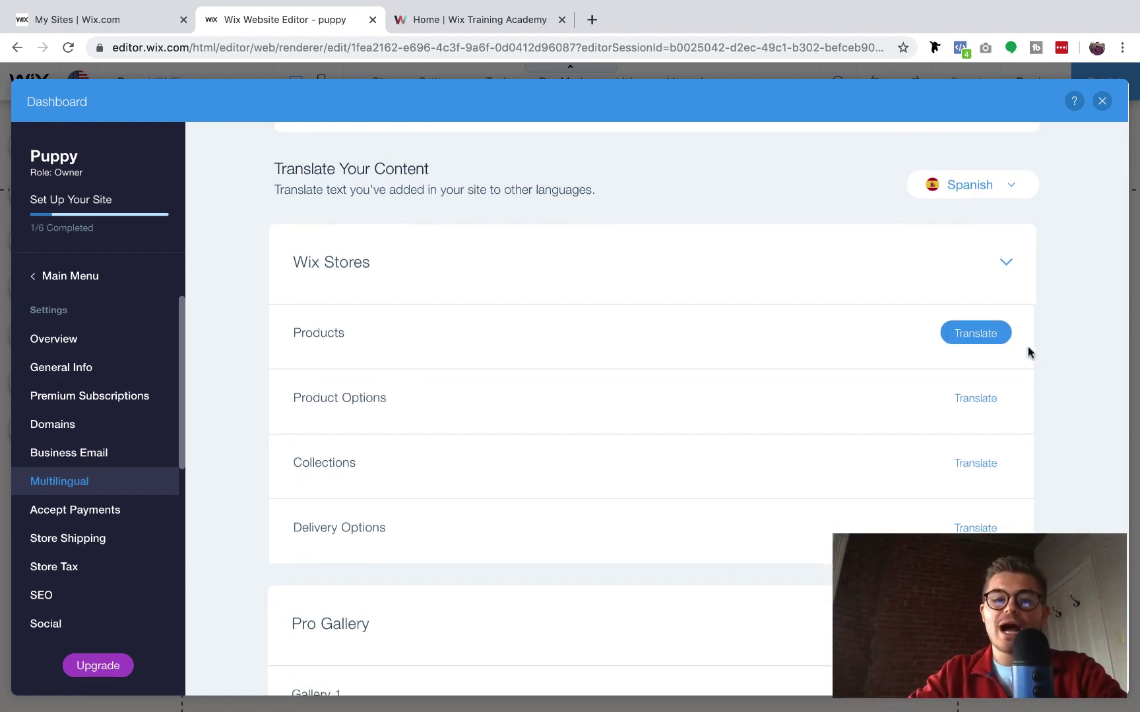
scroll(1087, 310, down, 1)
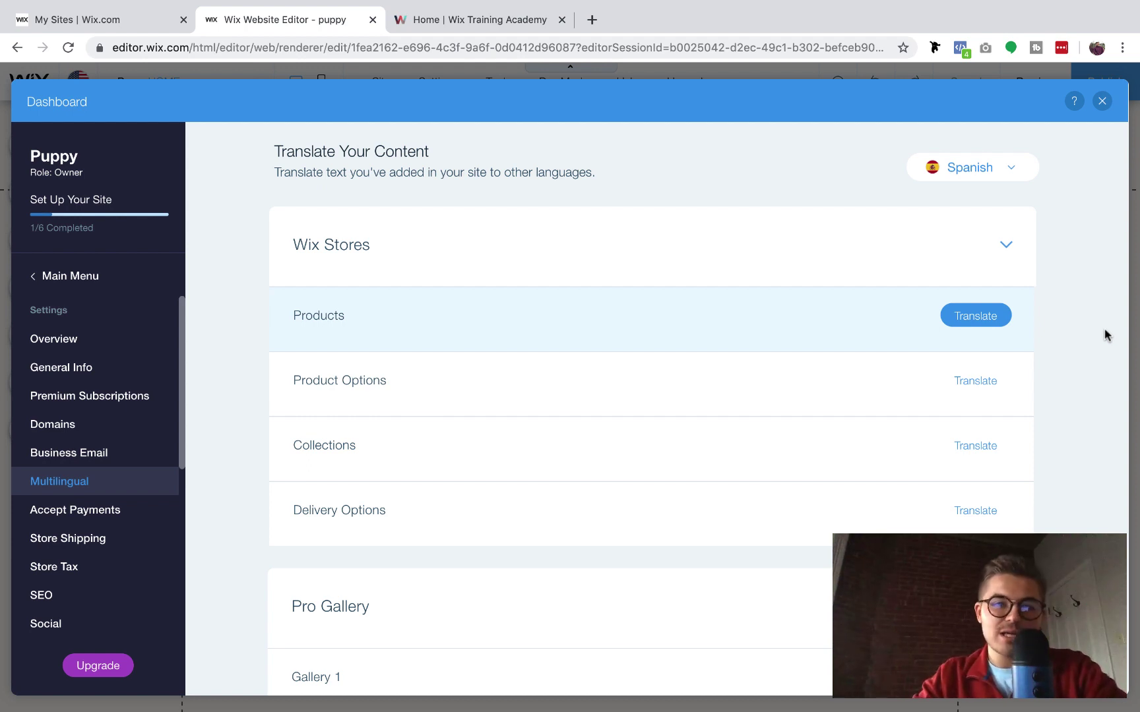
click(974, 316)
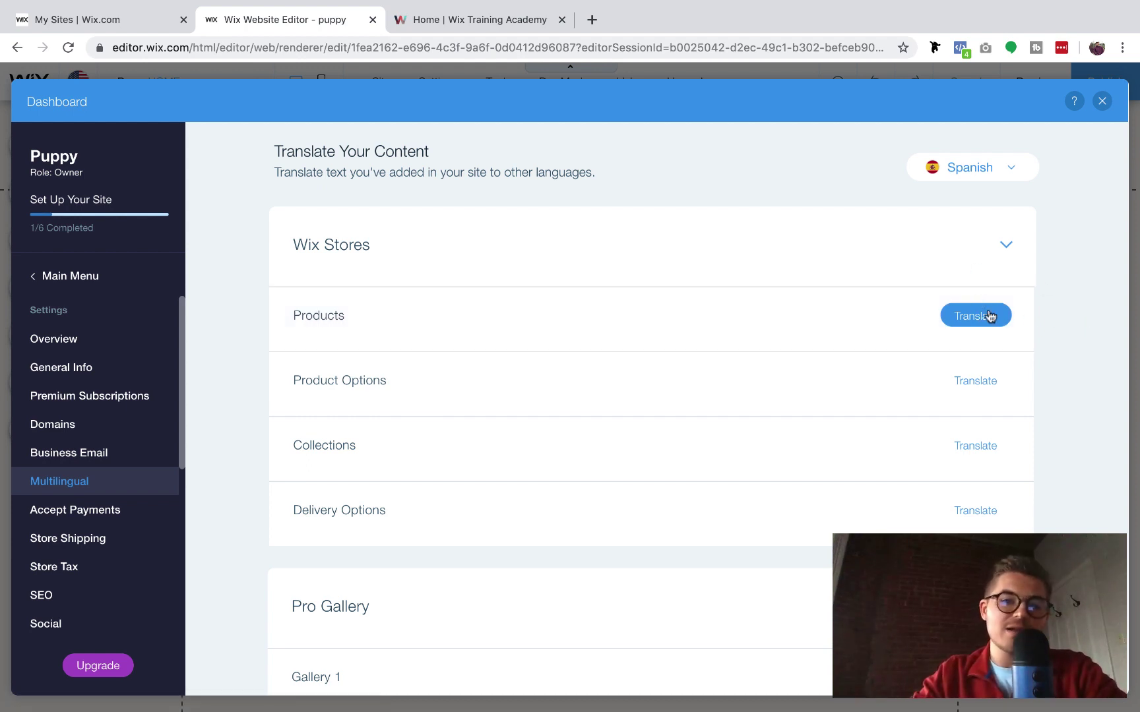
scroll(970, 336, down, 2)
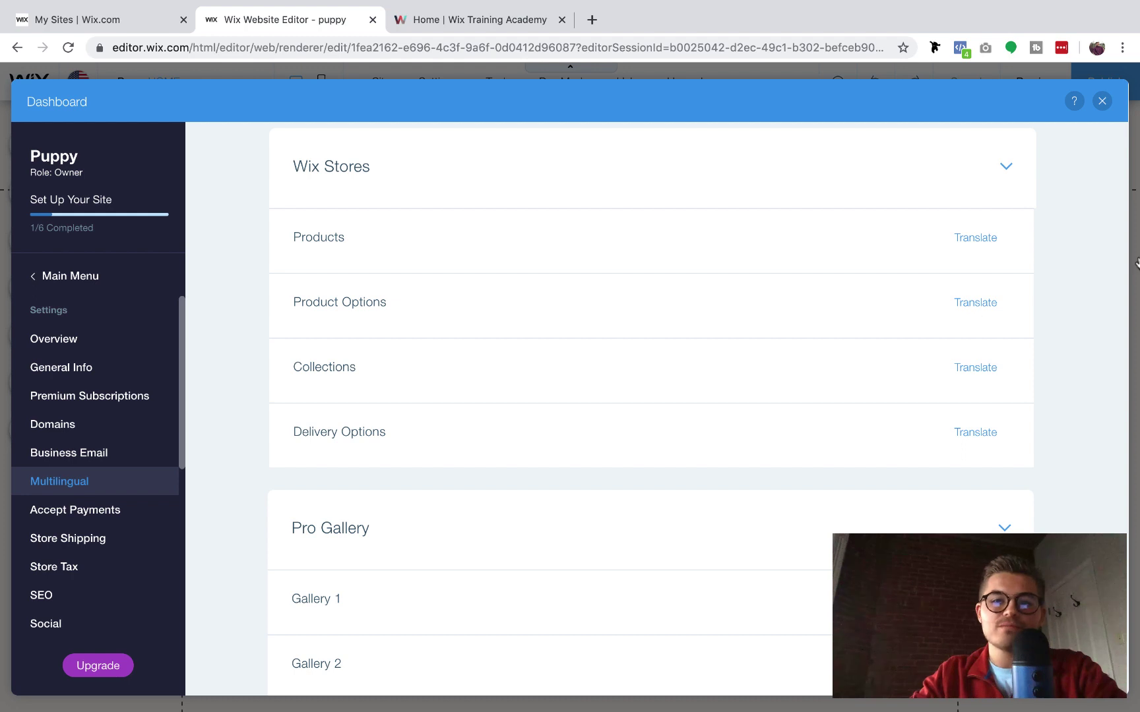
Load the Translate Products to Spanish list and scroll to Fish Delights - Mix Fish
click(975, 237)
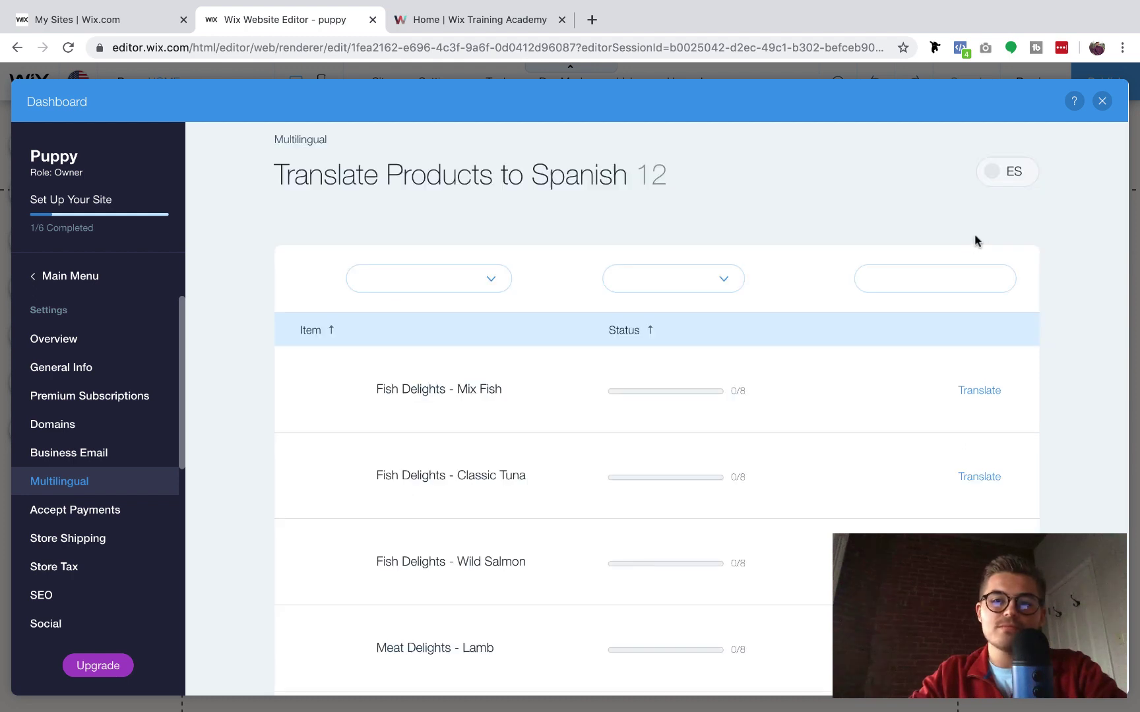
scroll(1072, 413, down, 2)
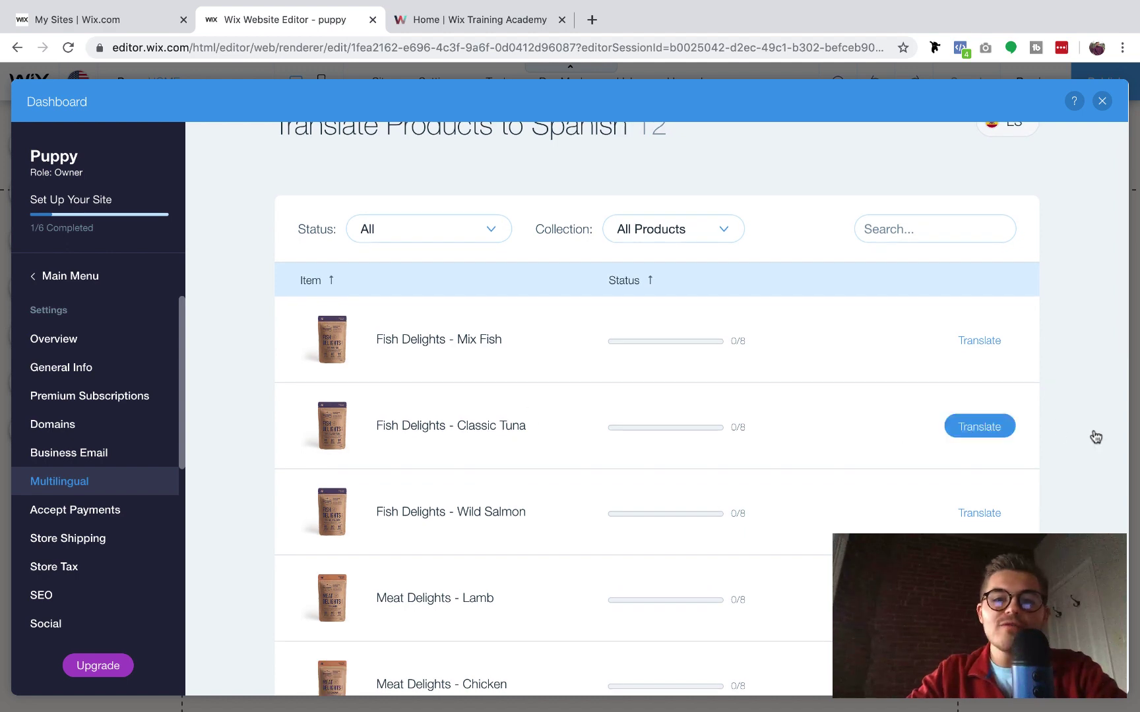
scroll(1072, 414, down, 3)
scroll(1071, 413, down, 10)
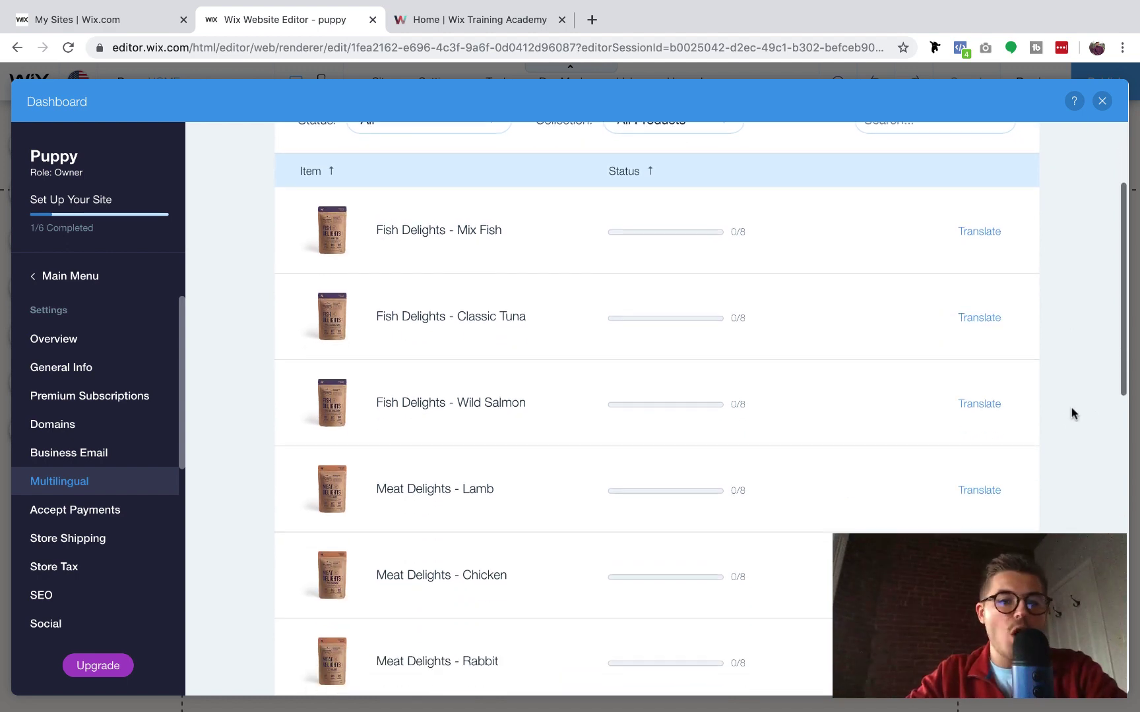
scroll(1072, 414, down, 4)
scroll(1072, 413, up, 15)
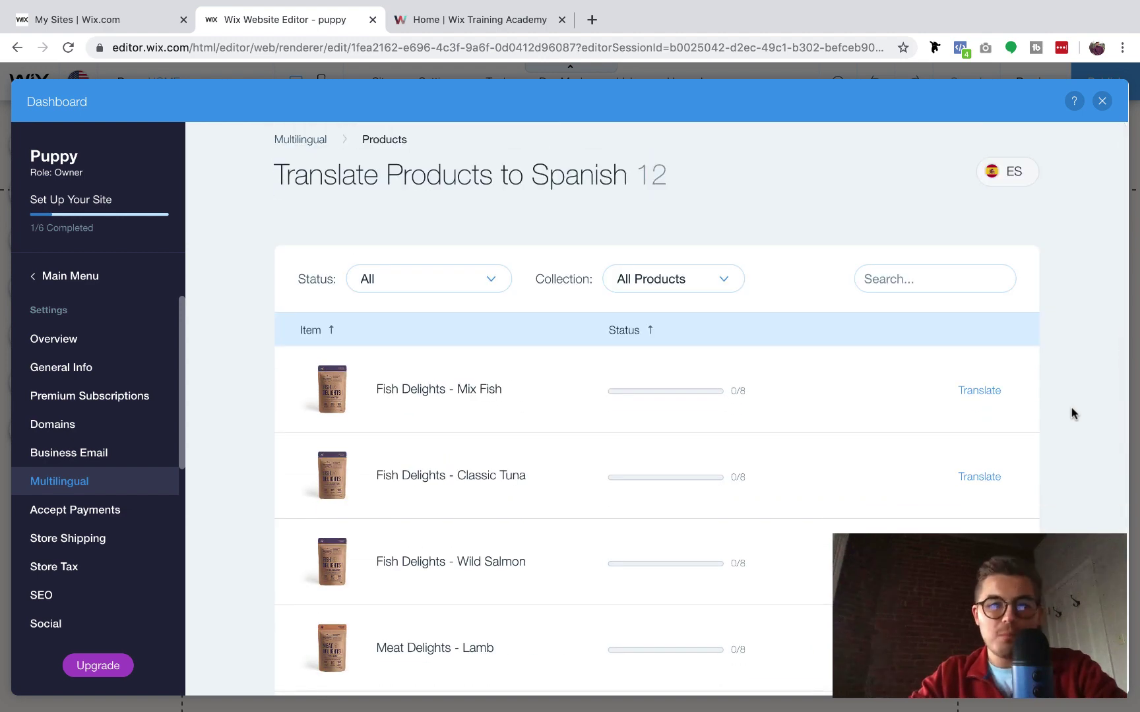
scroll(1071, 413, down, 3)
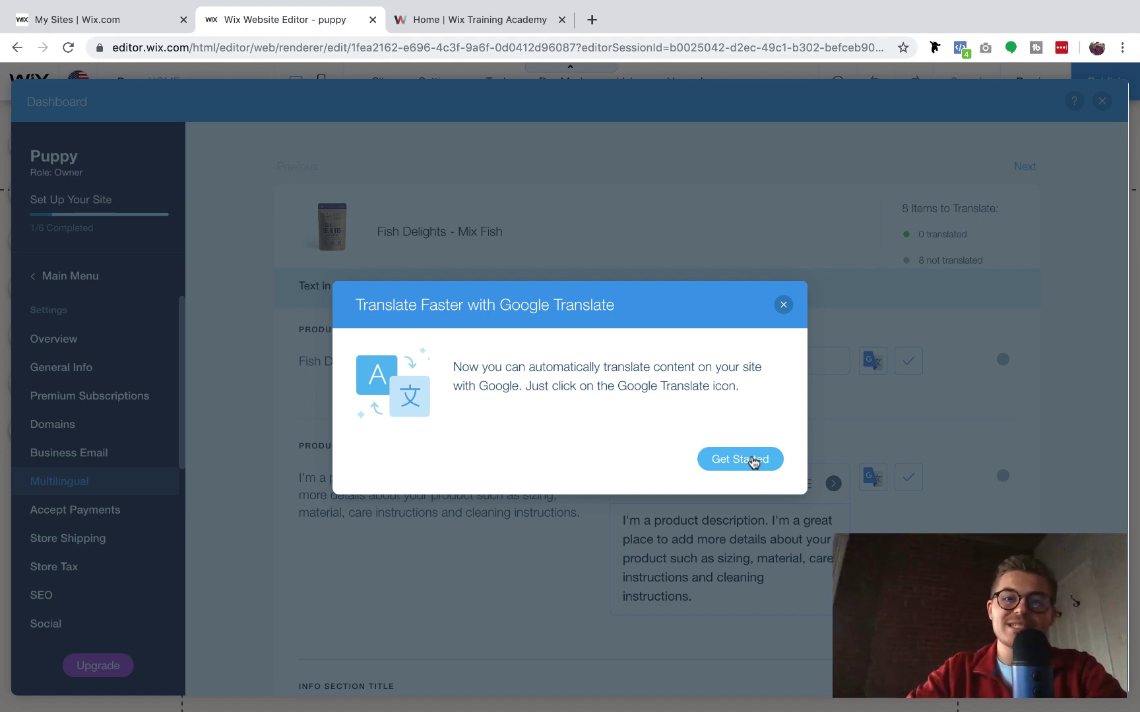
Dismiss the Google Translate intro and machine-translate the Mix Fish name and description
click(754, 462)
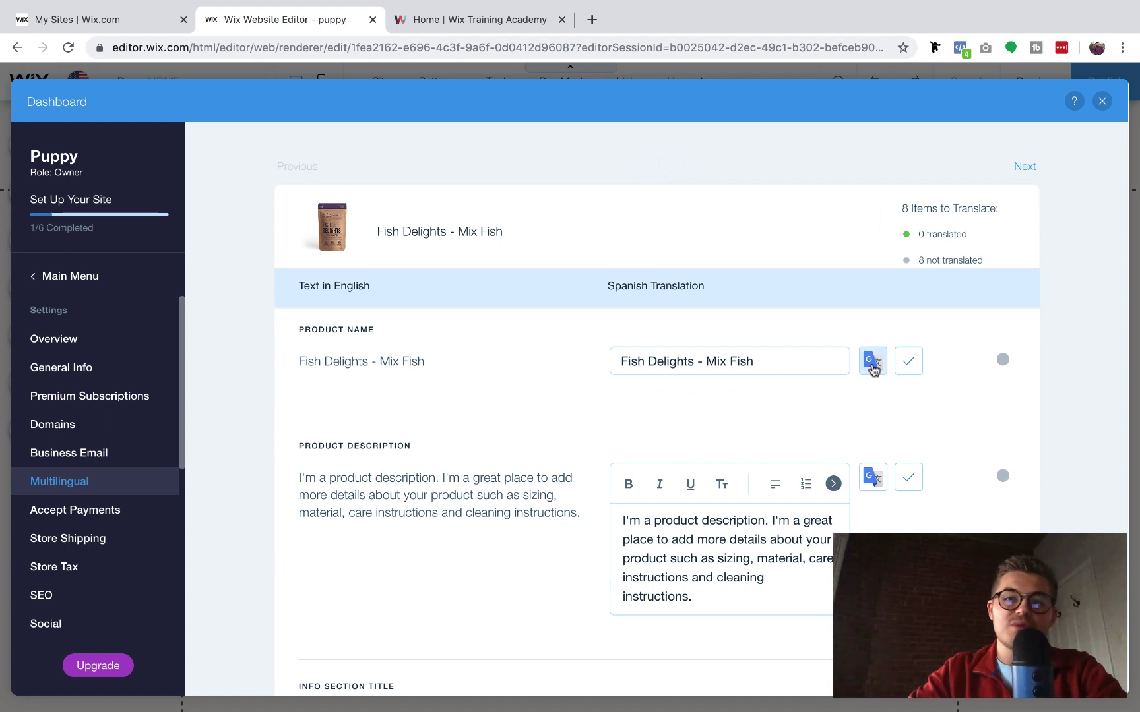
click(872, 364)
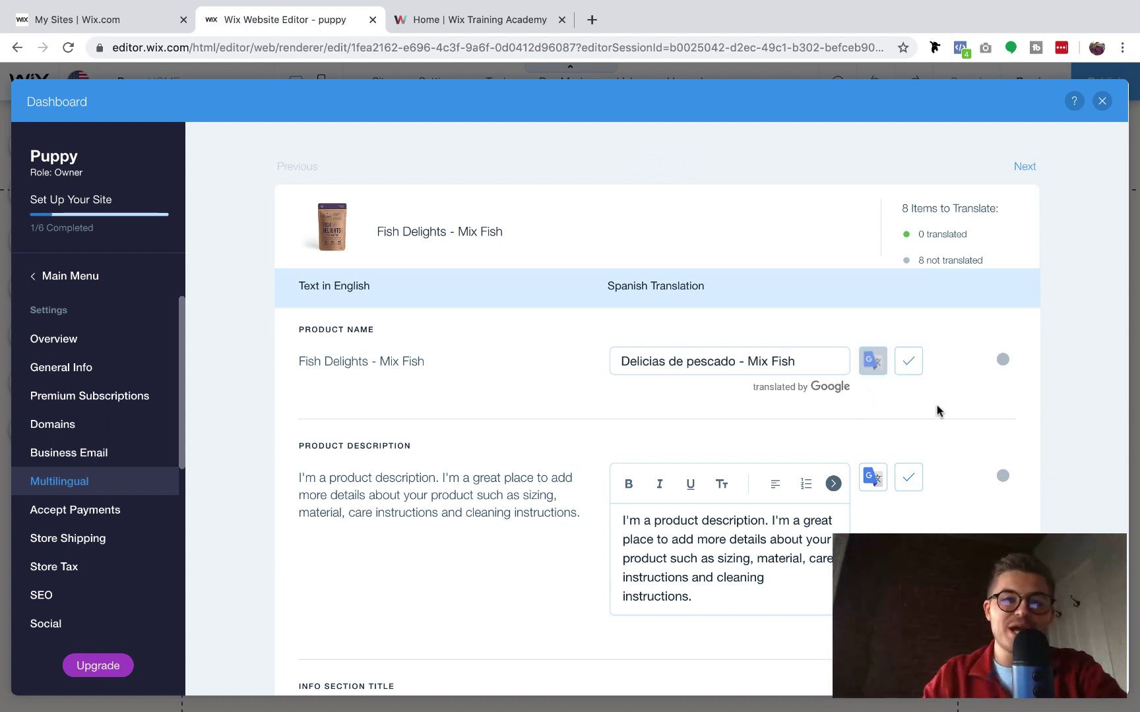
scroll(937, 405, down, 1)
click(872, 407)
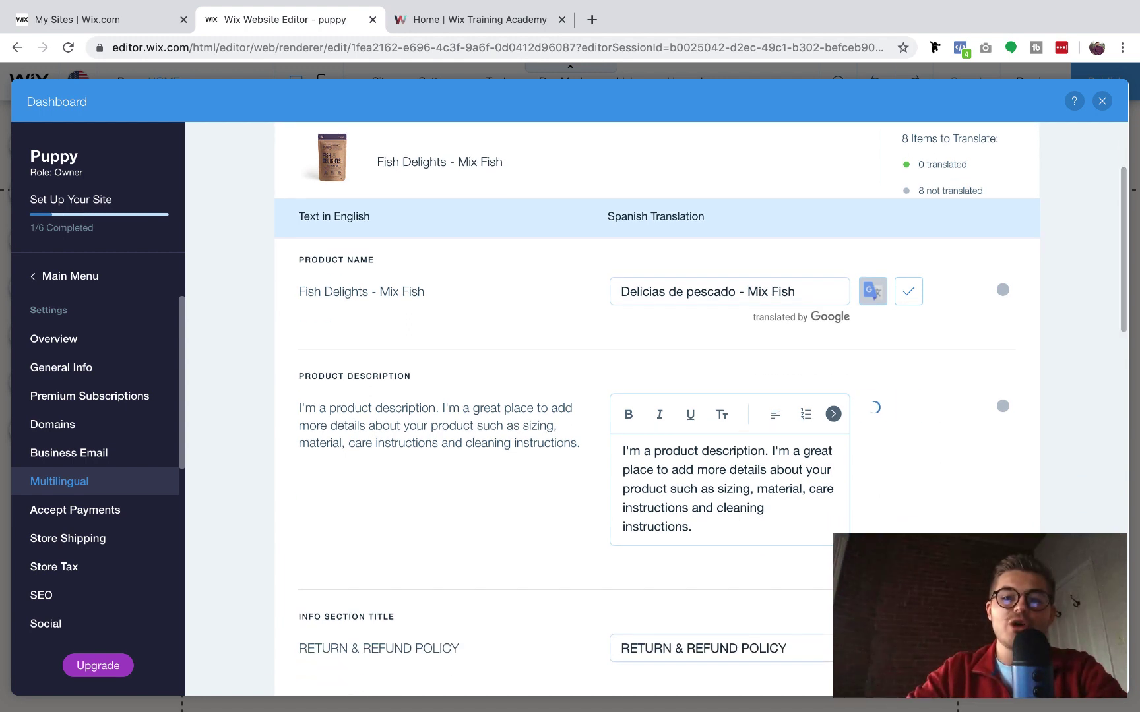
Confirm both Spanish translations with their check marks and scroll through the remaining fields
click(909, 293)
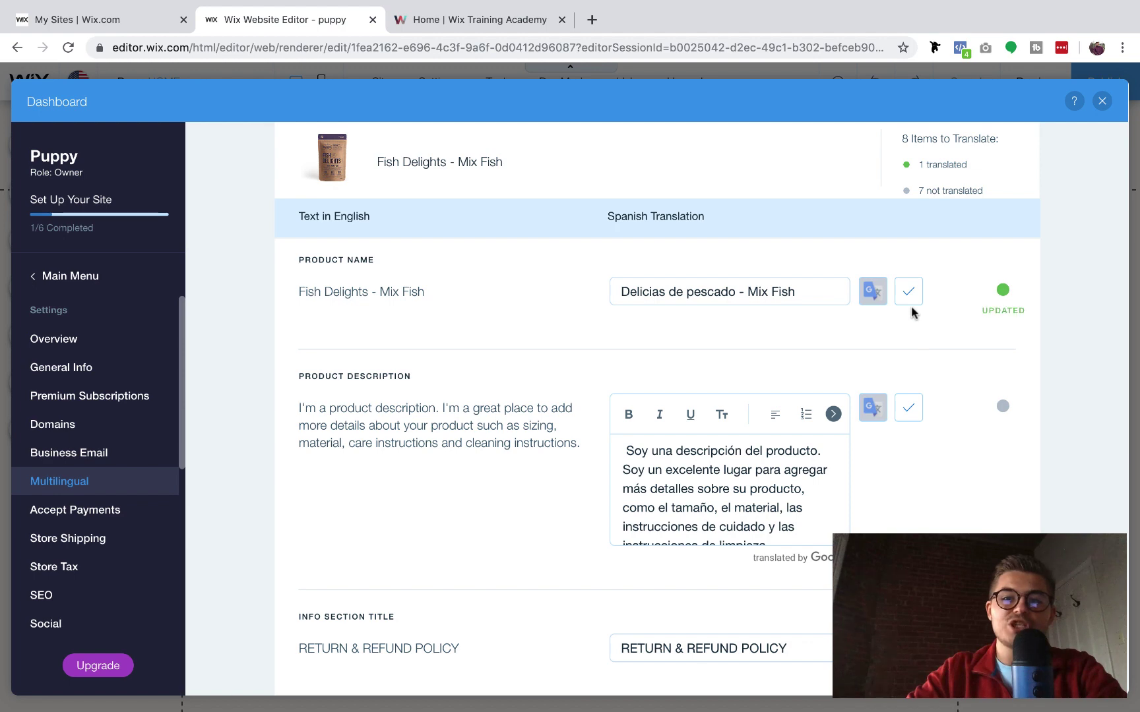
click(909, 407)
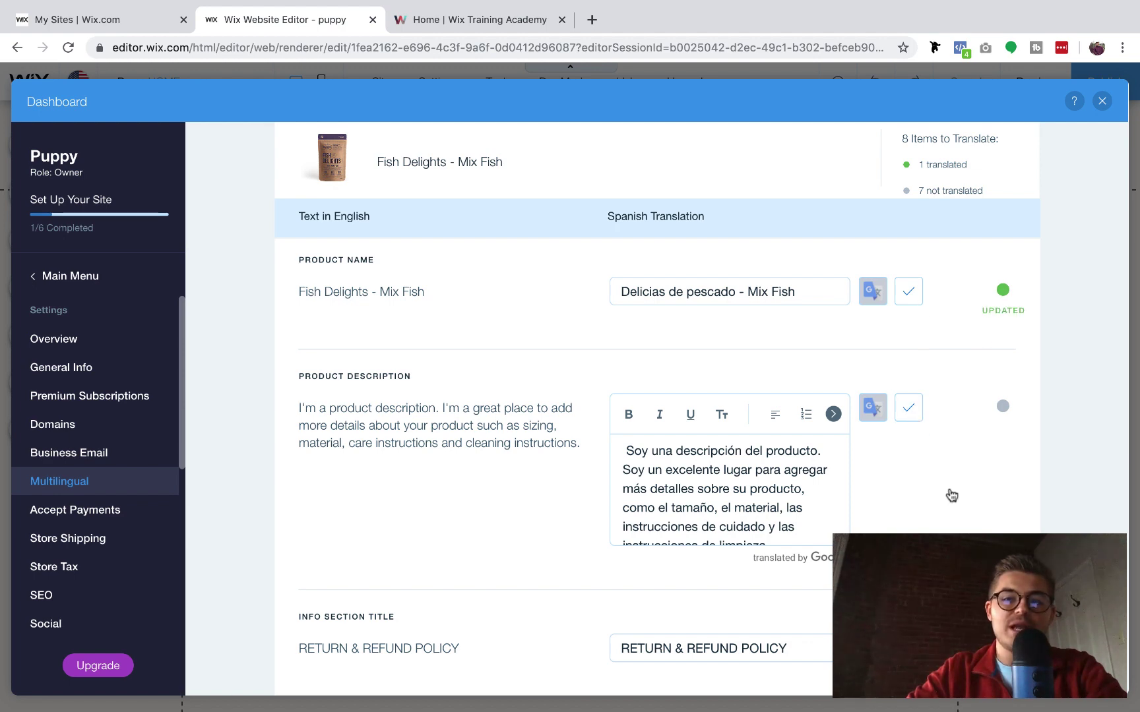
scroll(971, 491, down, 2)
scroll(971, 491, down, 4)
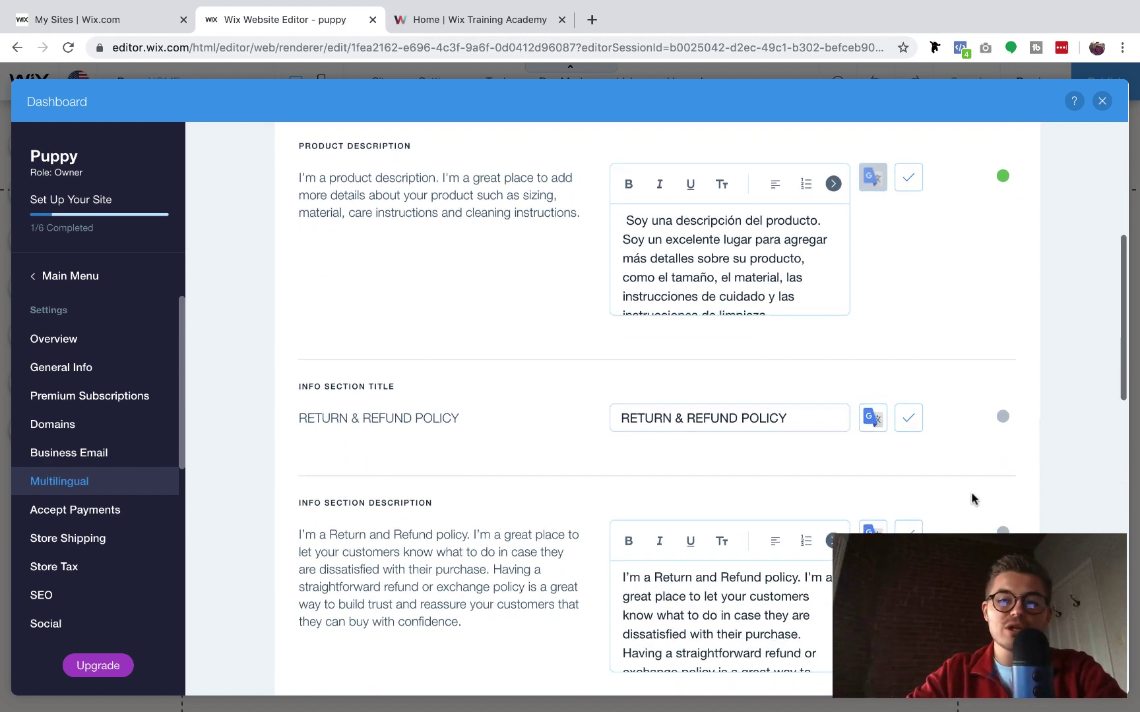
scroll(905, 475, down, 1)
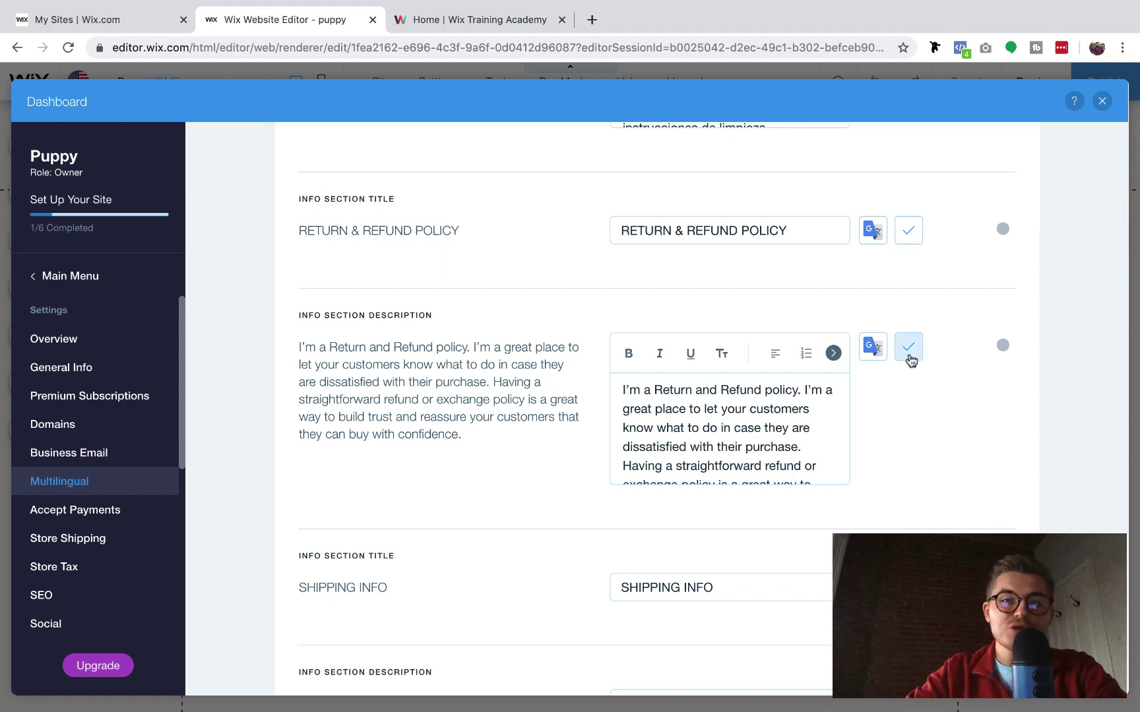
scroll(911, 356, down, 2)
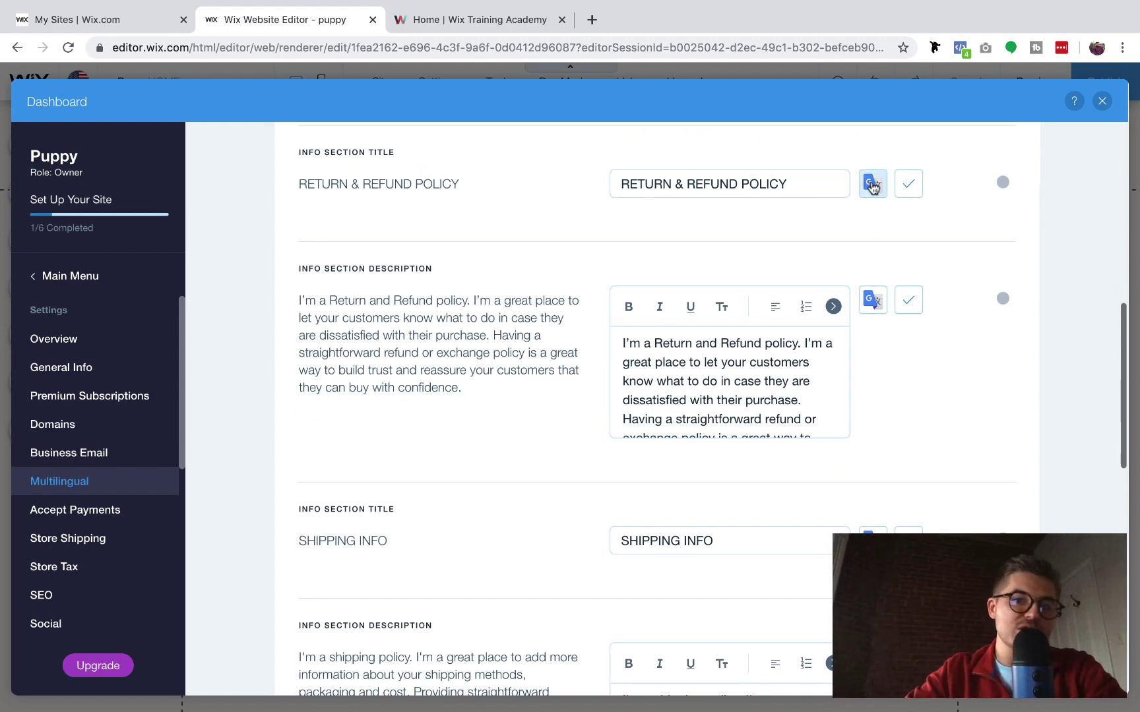
scroll(872, 337, down, 2)
scroll(873, 336, down, 10)
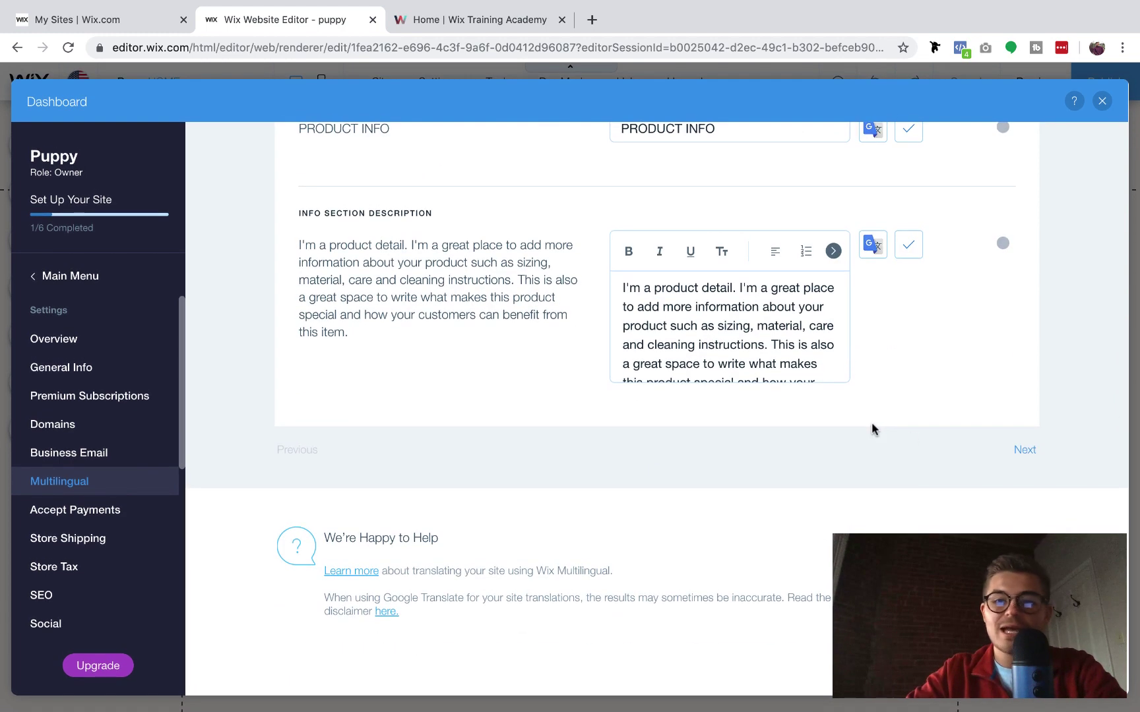
Advance to the Fish Delights - Classic Tuna translation page and scroll through its fields
click(1027, 450)
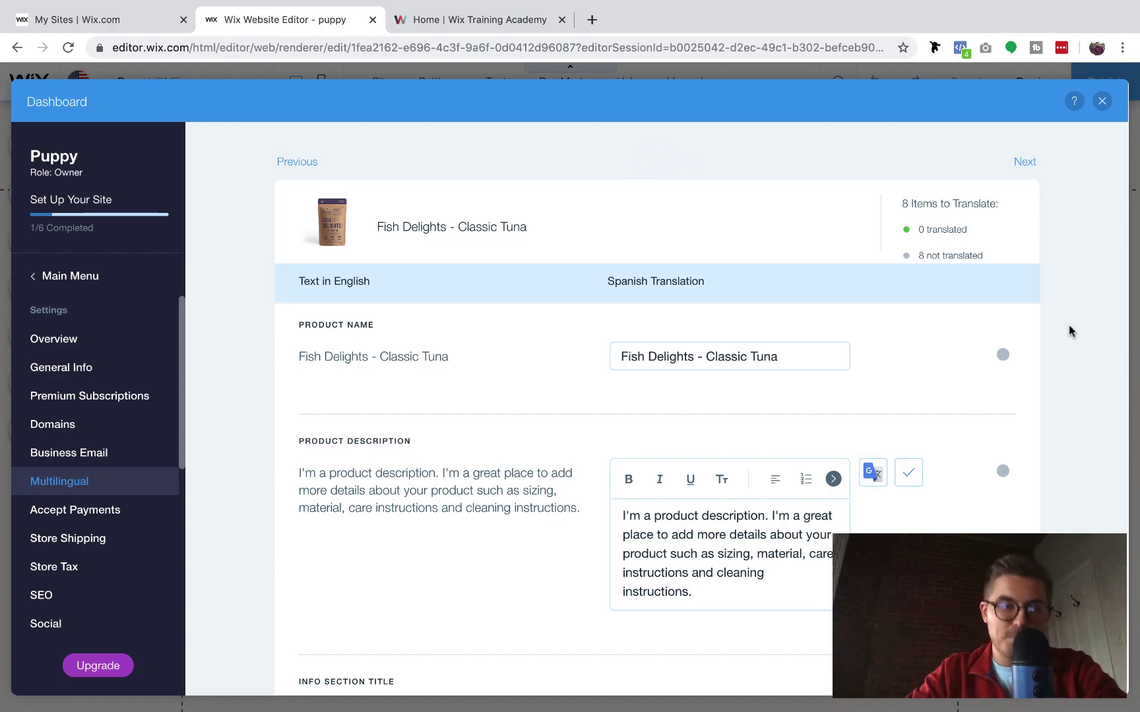
scroll(1081, 247, down, 10)
scroll(1080, 246, down, 8)
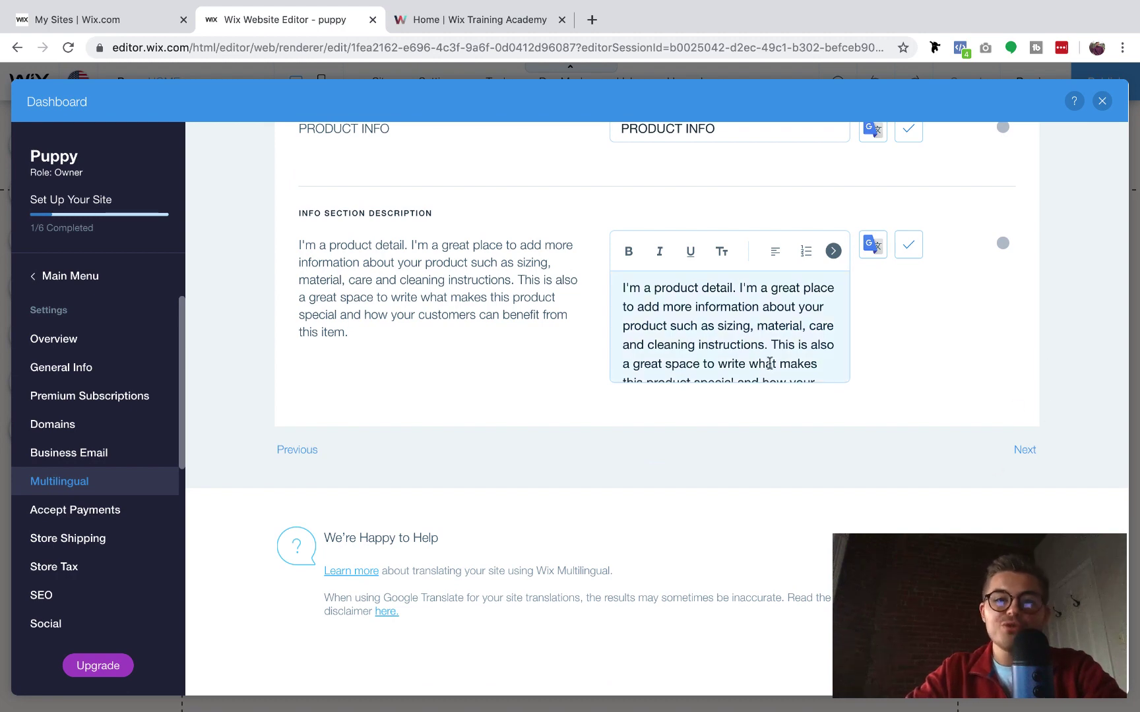
scroll(298, 350, up, 1)
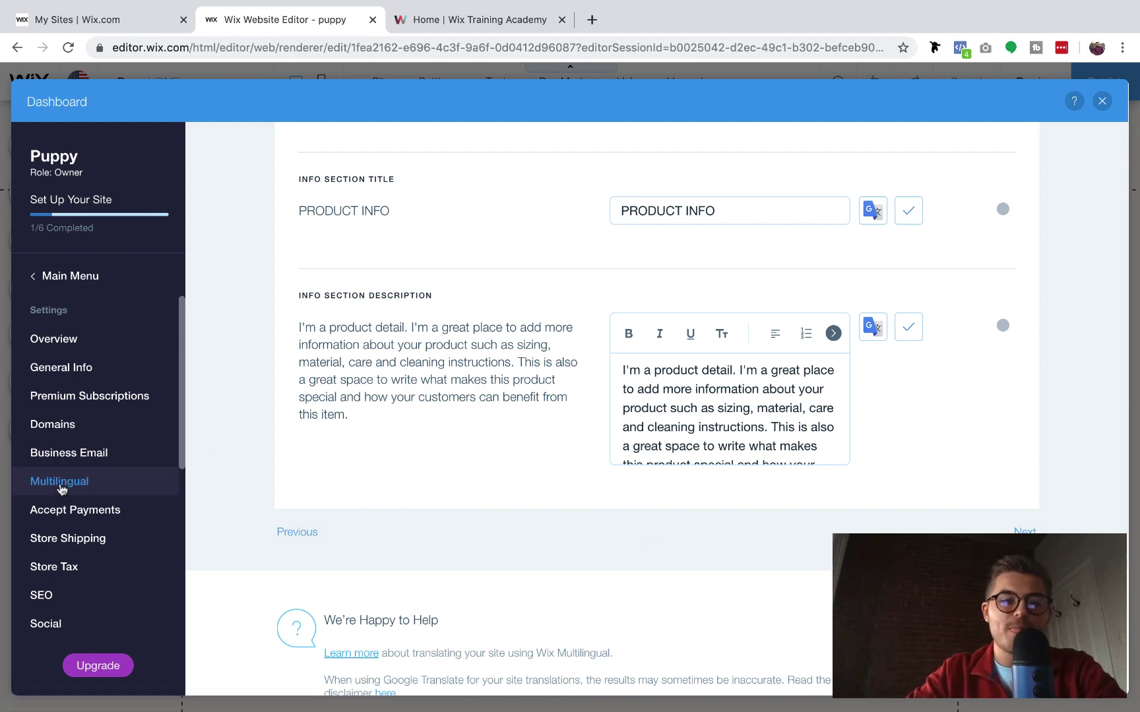
scroll(224, 369, up, 10)
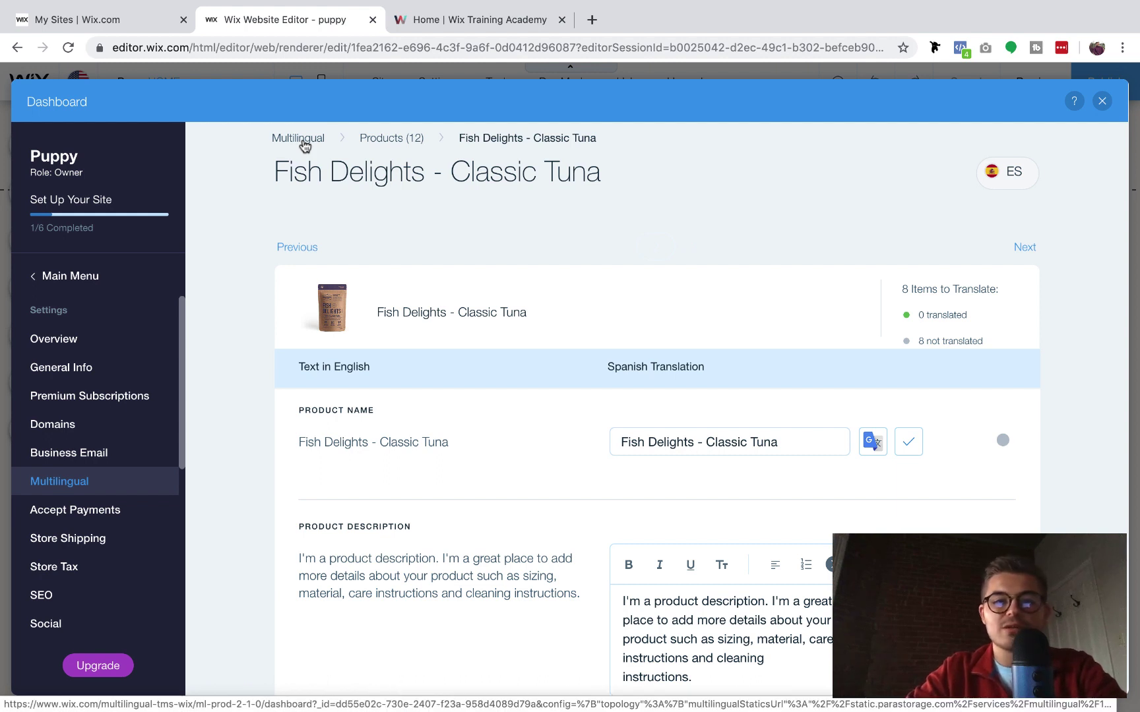
Go back via the Multilingual breadcrumb and review English and the hidden Spanish language
click(303, 139)
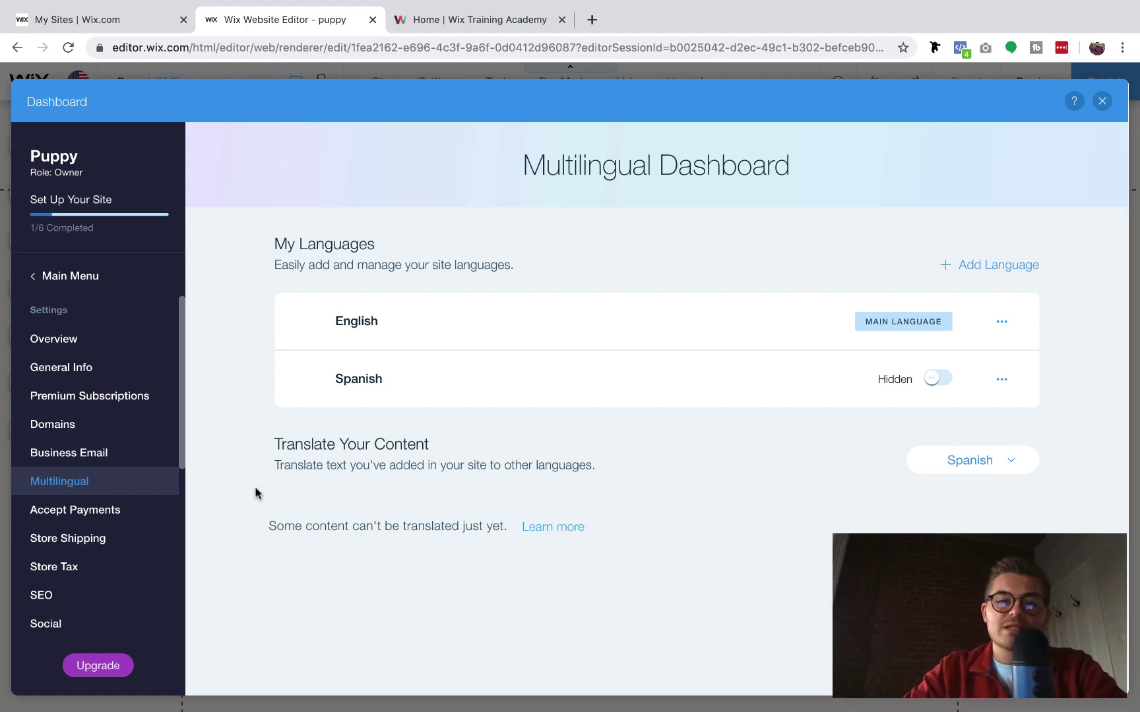
scroll(255, 494, down, 3)
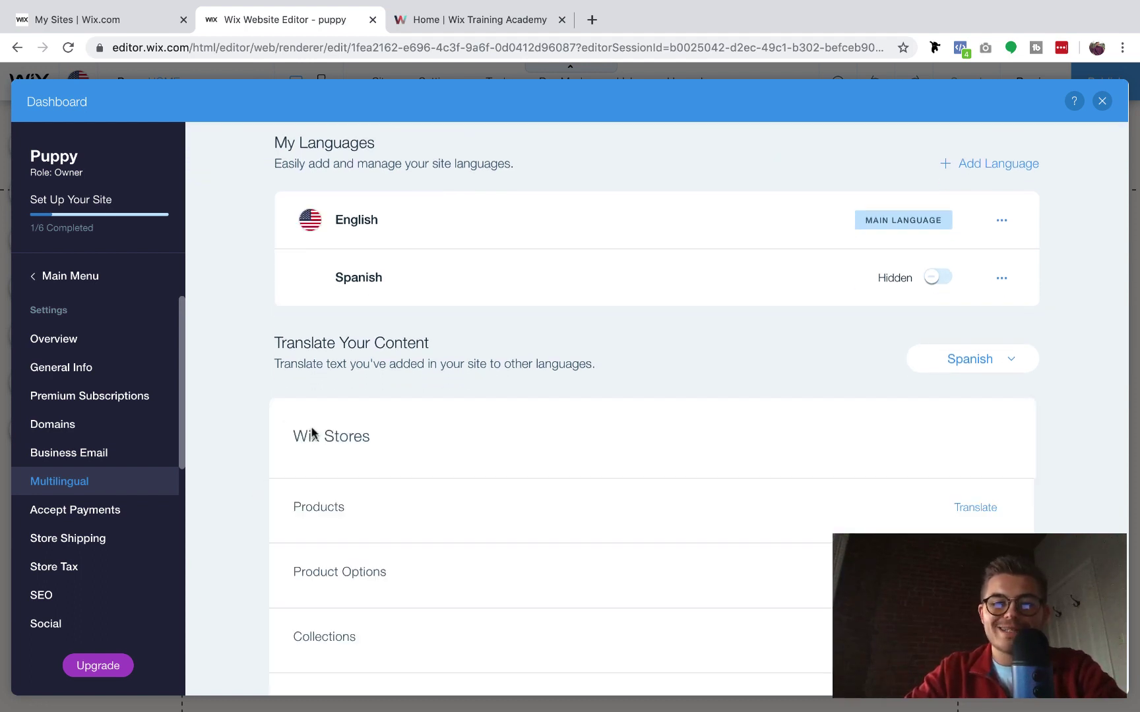
scroll(244, 460, down, 5)
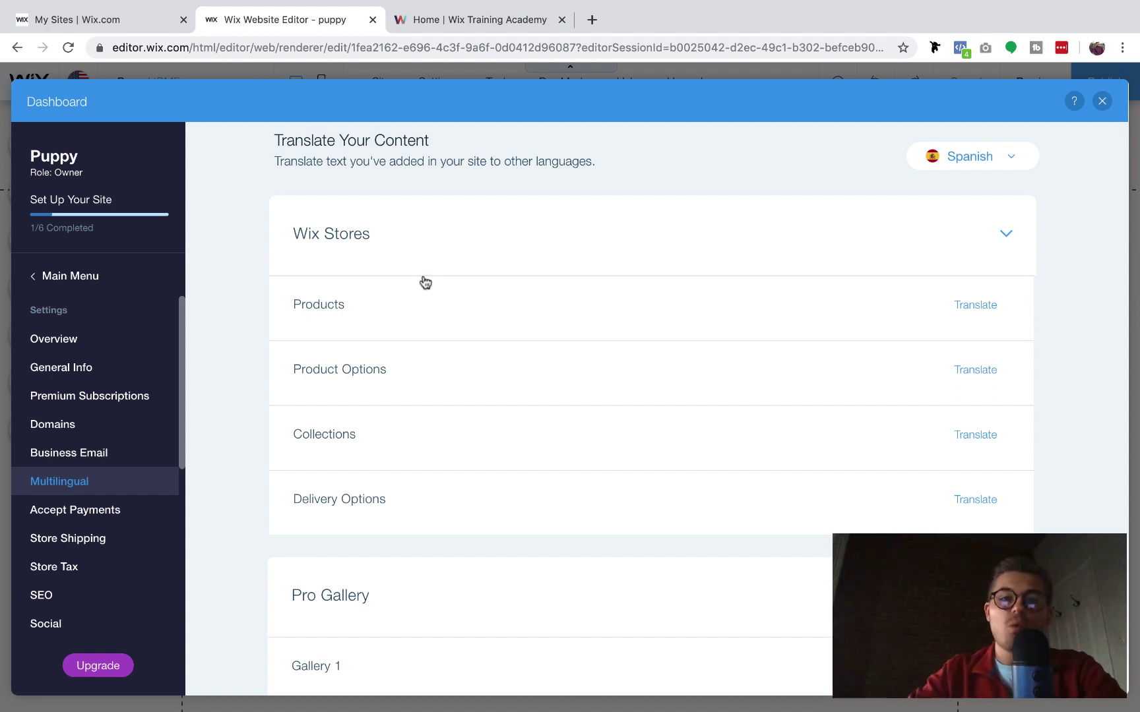
scroll(295, 313, up, 3)
scroll(295, 313, up, 2)
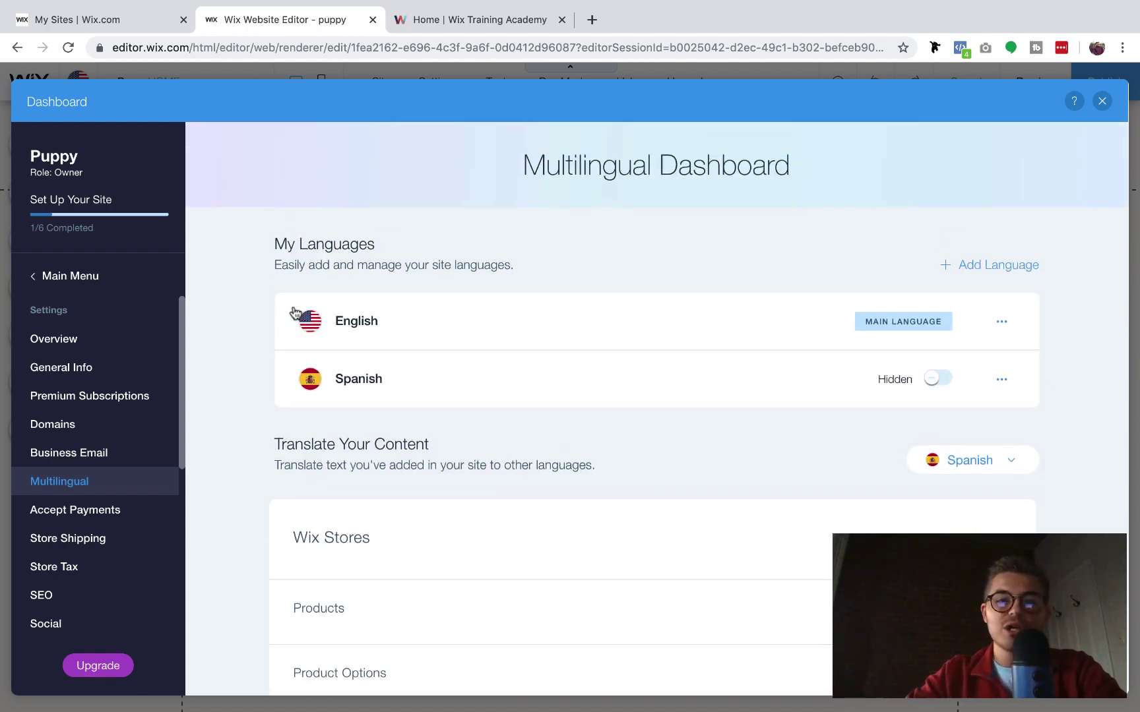
Switch the Spanish language from Hidden to Visible and acknowledge the live-site confirmation
click(939, 381)
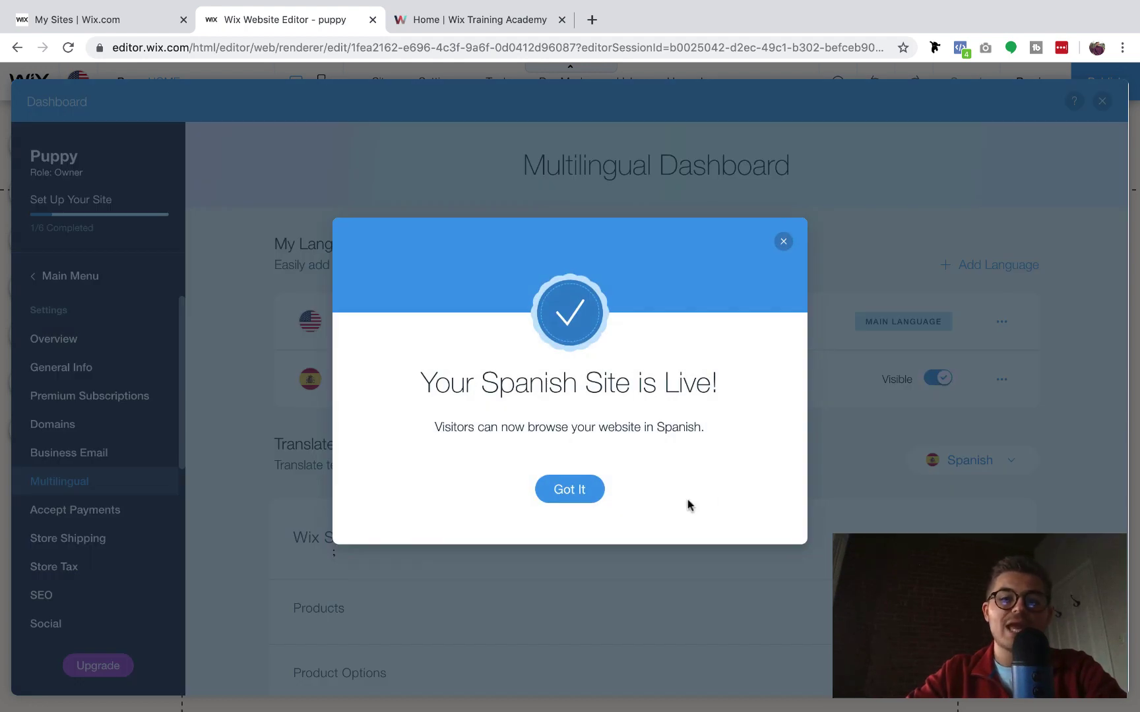
click(583, 494)
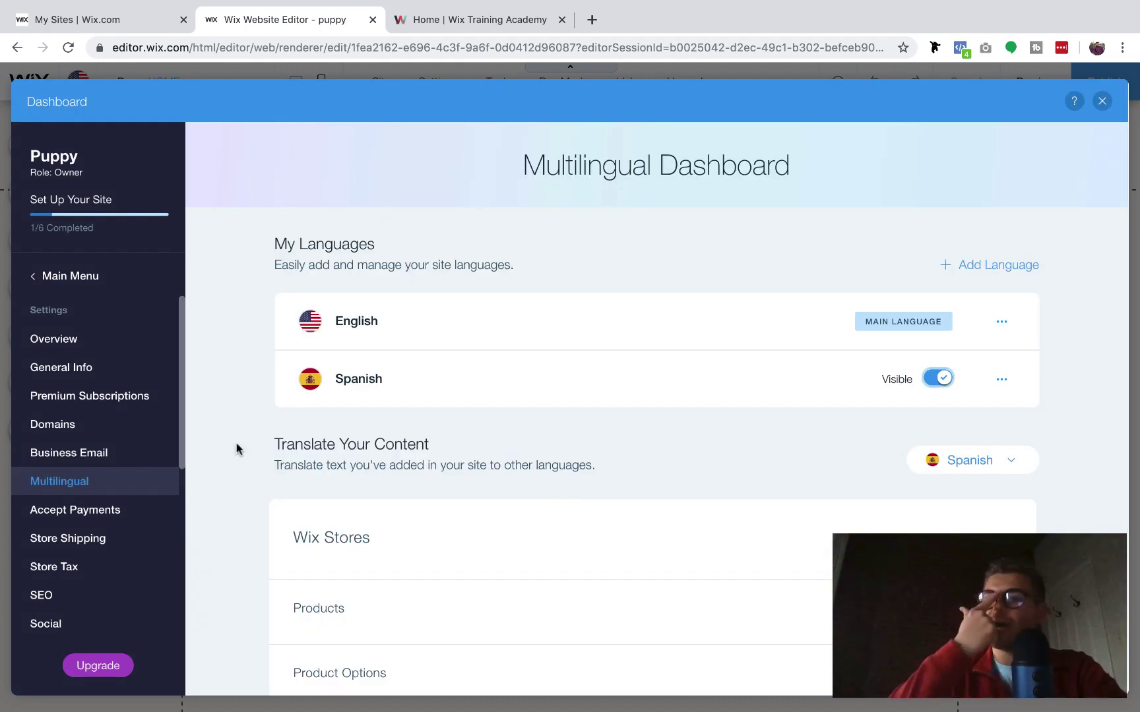
click(99, 20)
click(239, 24)
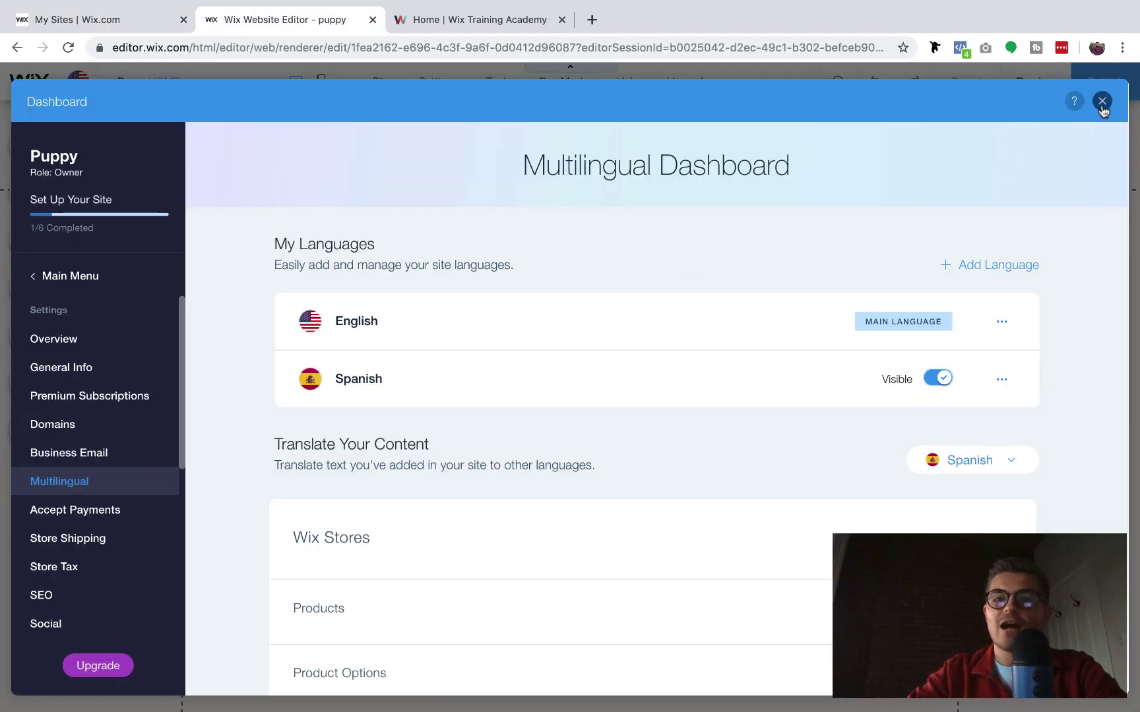
Close the dashboard to return to editing the Rocco's Bites HOME page
key(Escape)
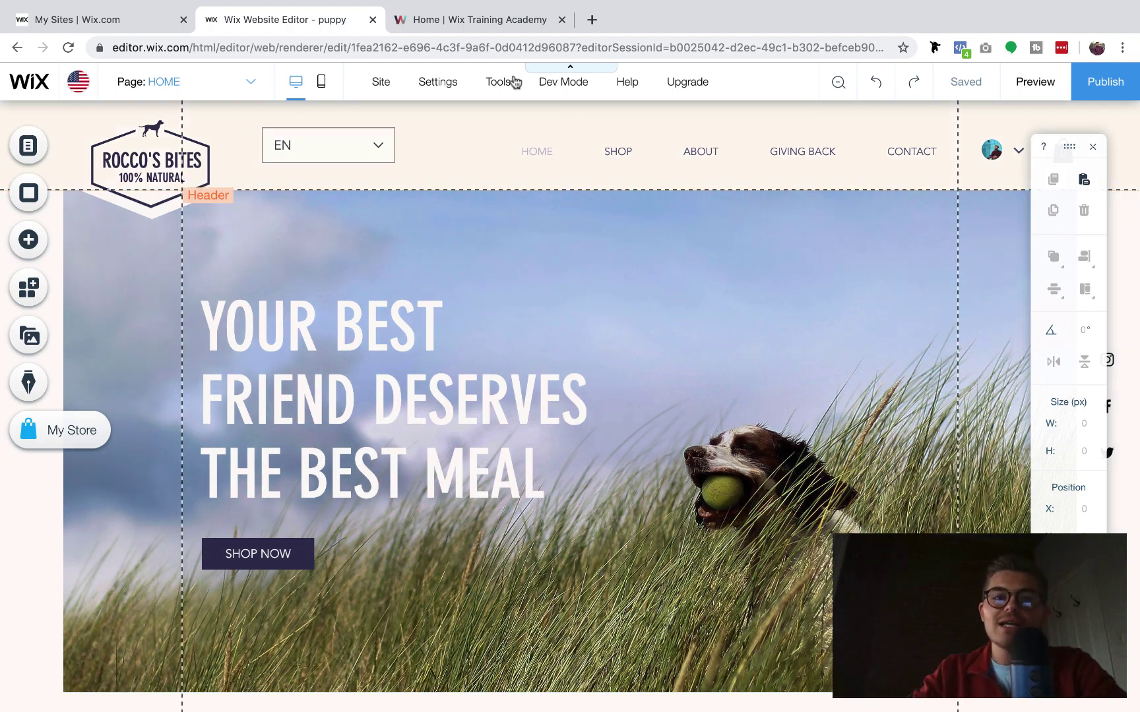
Switch to the Home | Wix Training Academy tab showing the Free Wix Training section
click(484, 27)
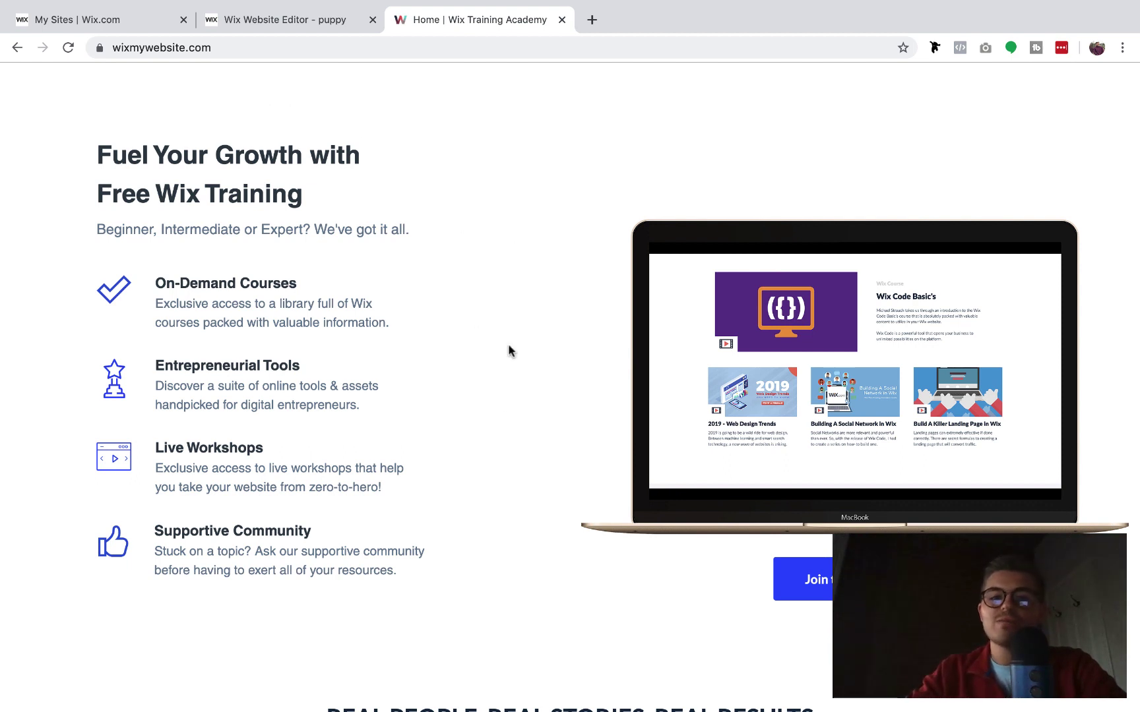
Switch to the Wix Website Editor tab with the Rocco's Bites HOME page
click(288, 30)
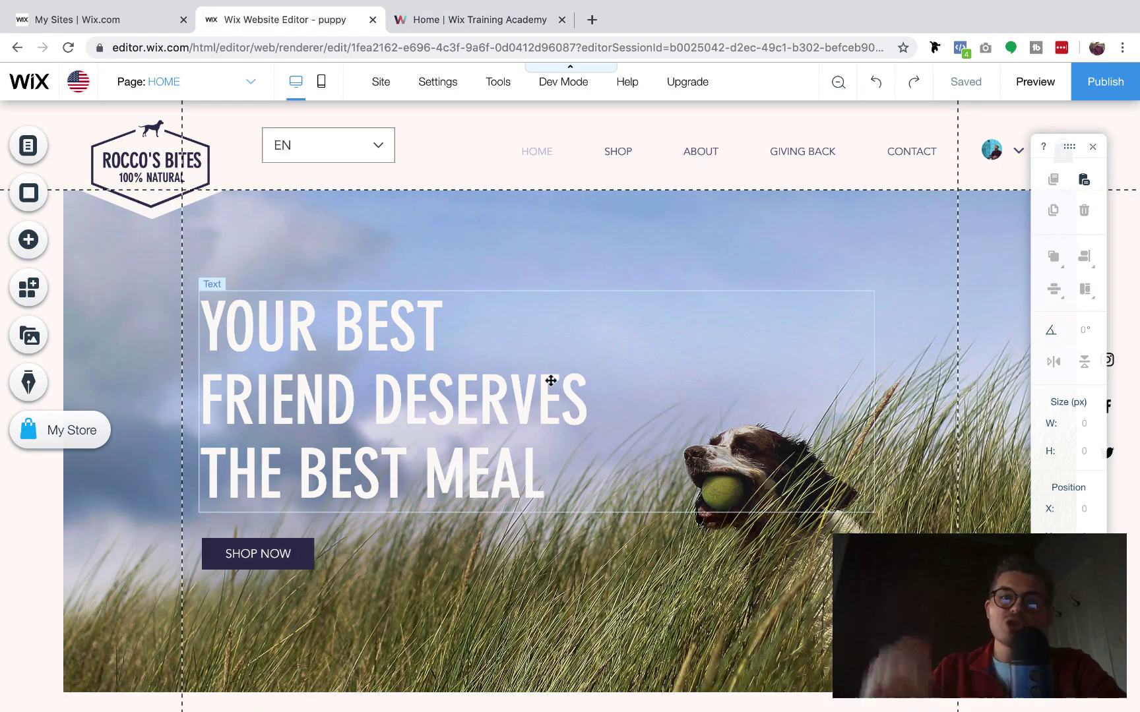